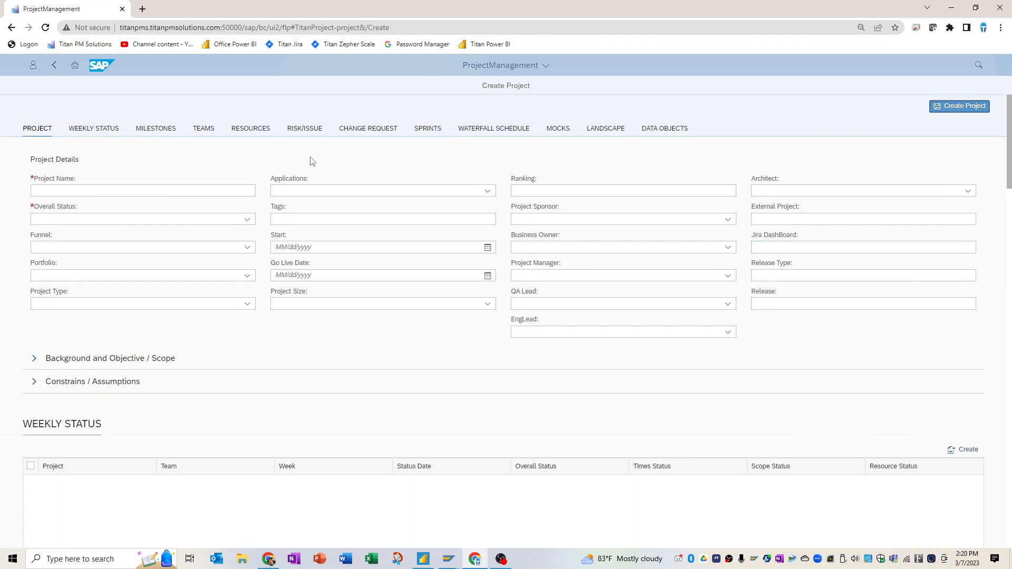
- Name the new project "SAP Finance Update to GL Project"
{"action": "left_click", "coordinate": [229, 187]}
{"action": "type", "text": "Sap"}
{"action": "key", "text": "BackSpace"}
{"action": "key", "text": "BackSpace"}
{"action": "key", "text": "BackSpace"}
{"action": "type", "text": "AP "}
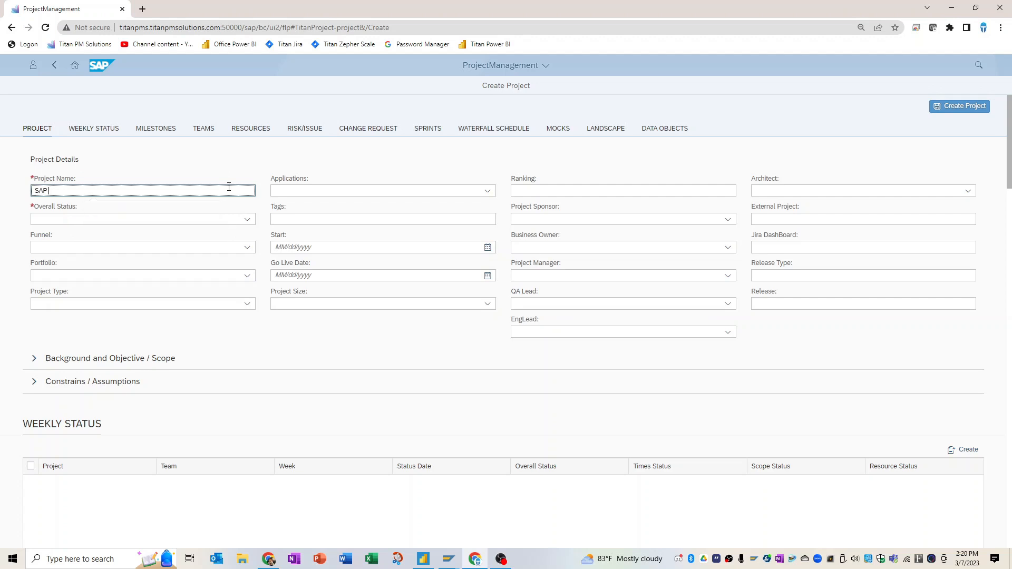
{"action": "type", "text": "Finance Update to GL Project"}
- Set the project's overall status to BACKLOG and its funnel to ENTERPRISE
{"action": "left_click", "coordinate": [248, 220]}
{"action": "left_click", "coordinate": [233, 231]}
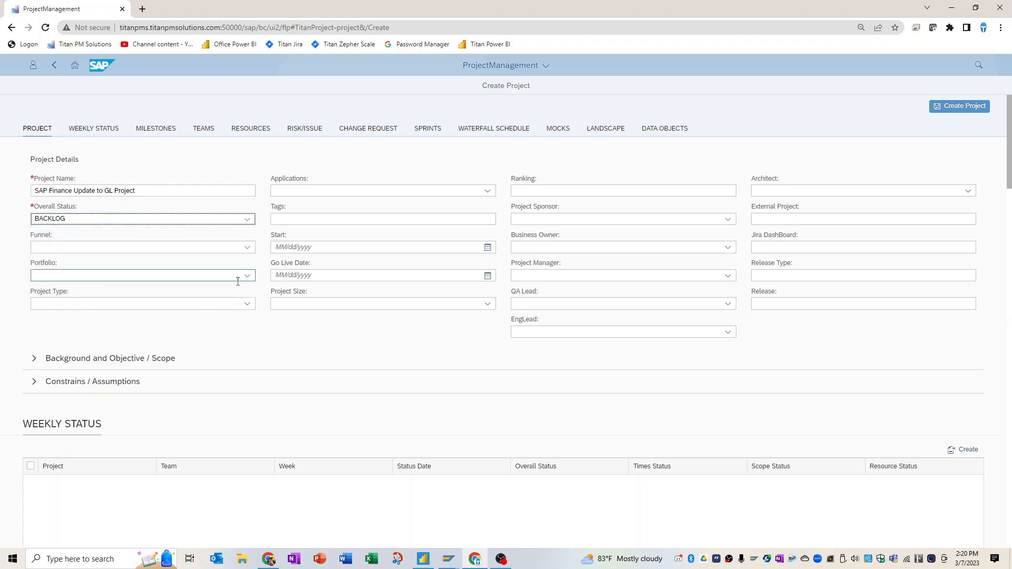
{"action": "left_click", "coordinate": [248, 247]}
{"action": "left_click", "coordinate": [216, 279]}
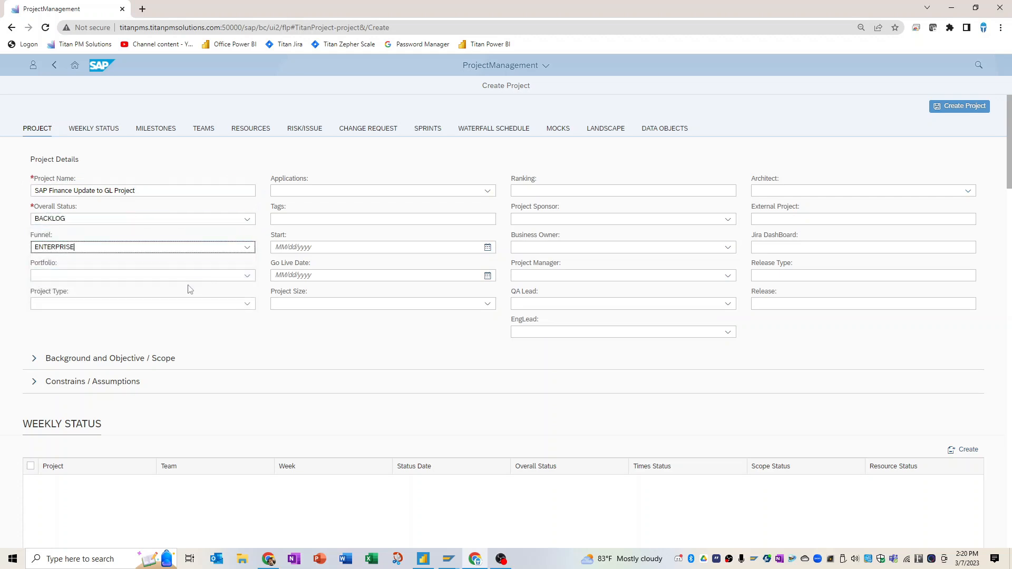
- Set the project's portfolio to DIGITAL EXPERIENCE and its project type to SAP ACTIVATE
{"action": "left_click", "coordinate": [247, 276]}
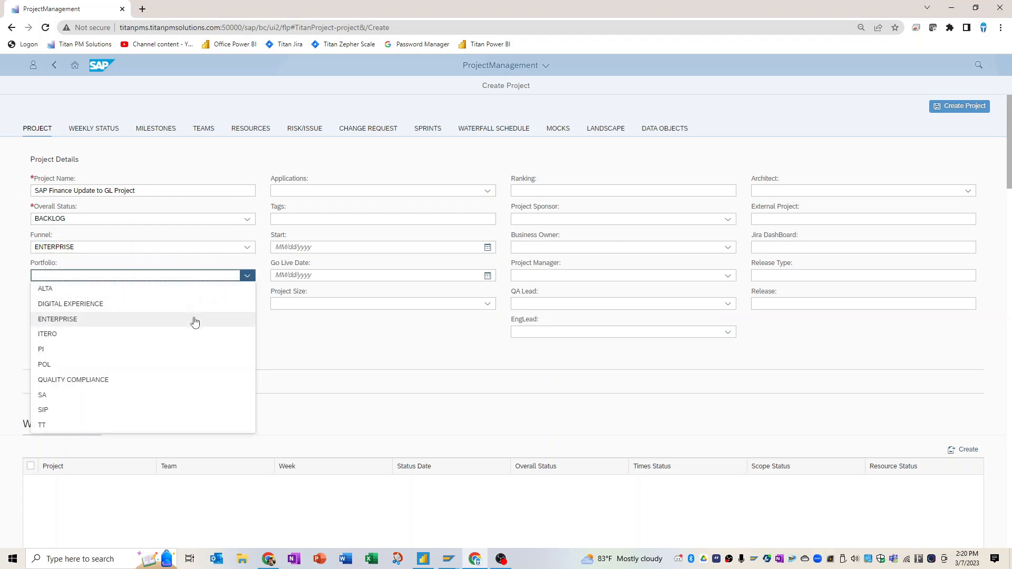
{"action": "left_click", "coordinate": [196, 320]}
{"action": "left_click", "coordinate": [248, 276]}
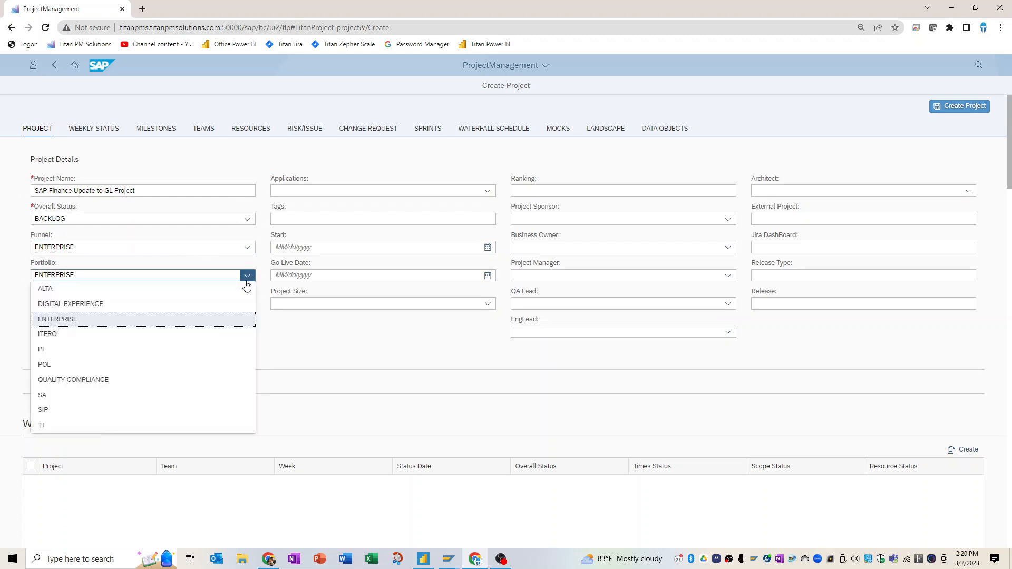
{"action": "left_click", "coordinate": [207, 304]}
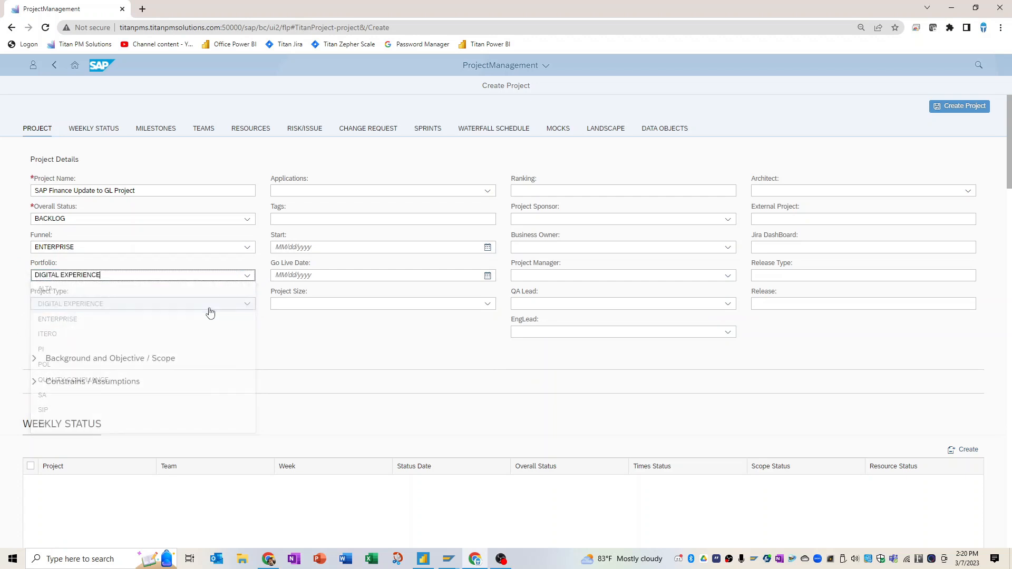
{"action": "left_click", "coordinate": [247, 304]}
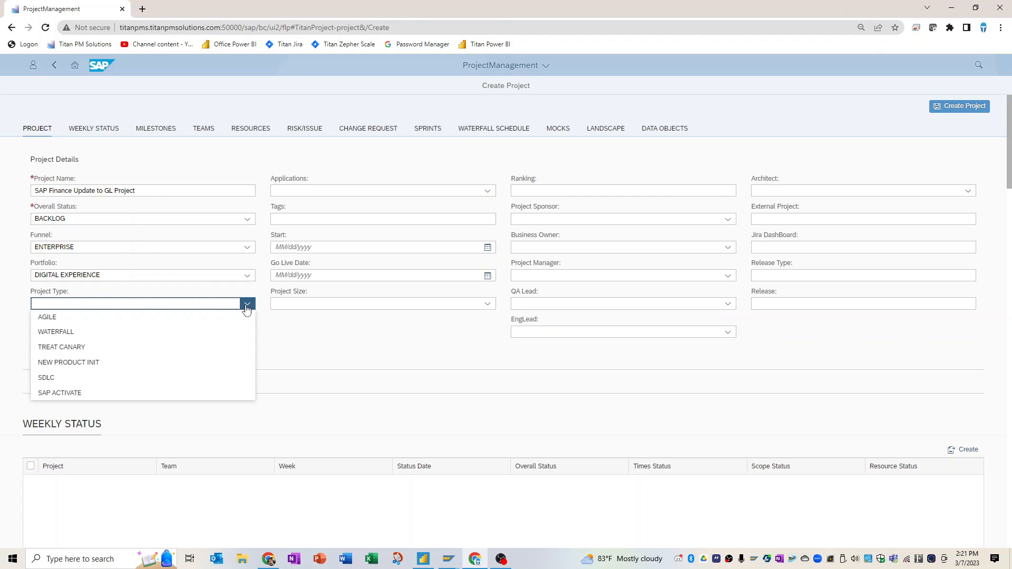
{"action": "left_click", "coordinate": [177, 395]}
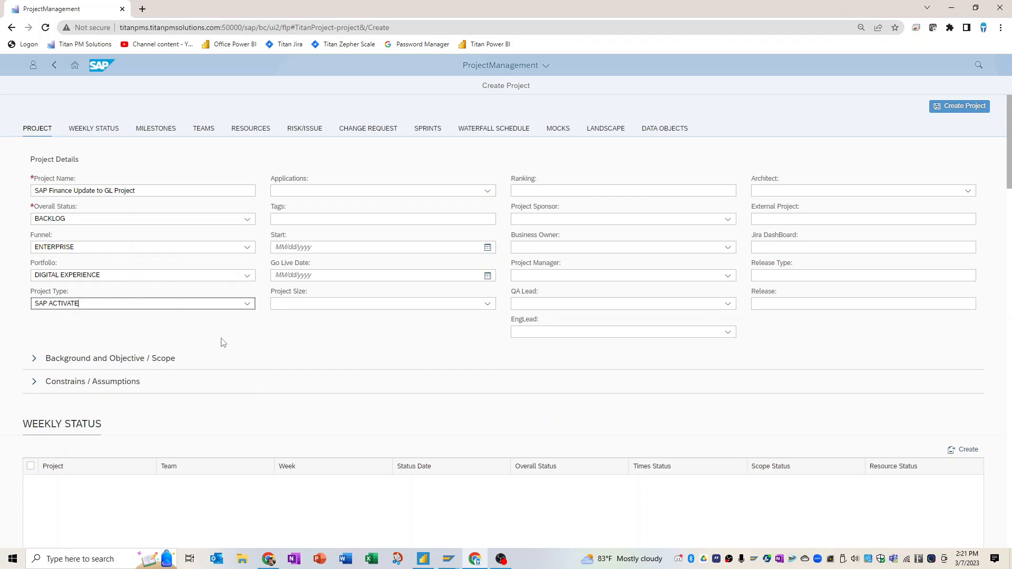
- Set the project's start date to 07/17/2023
{"action": "left_click", "coordinate": [488, 247]}
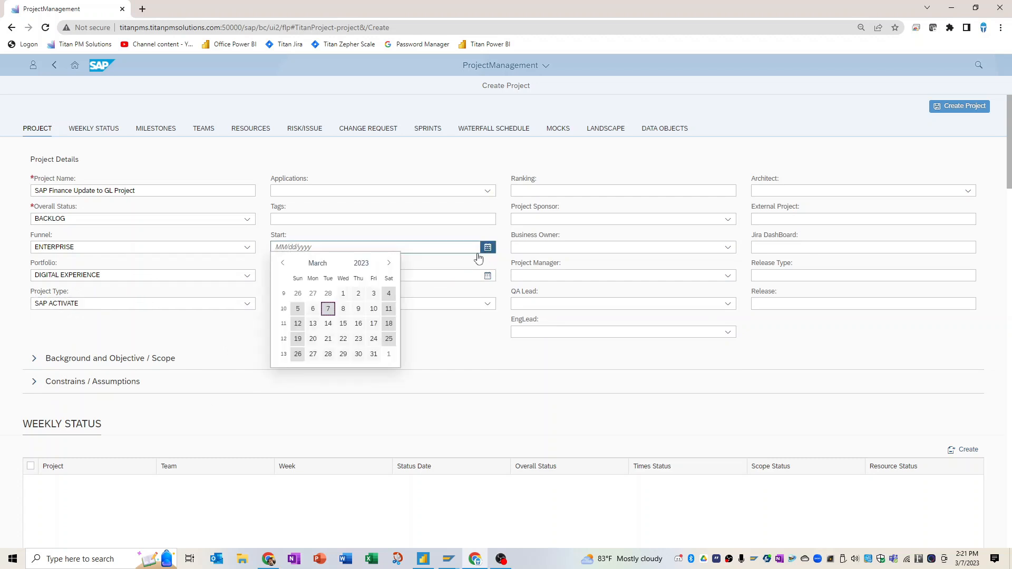
{"action": "left_click", "coordinate": [391, 269]}
{"action": "left_click", "coordinate": [390, 269]}
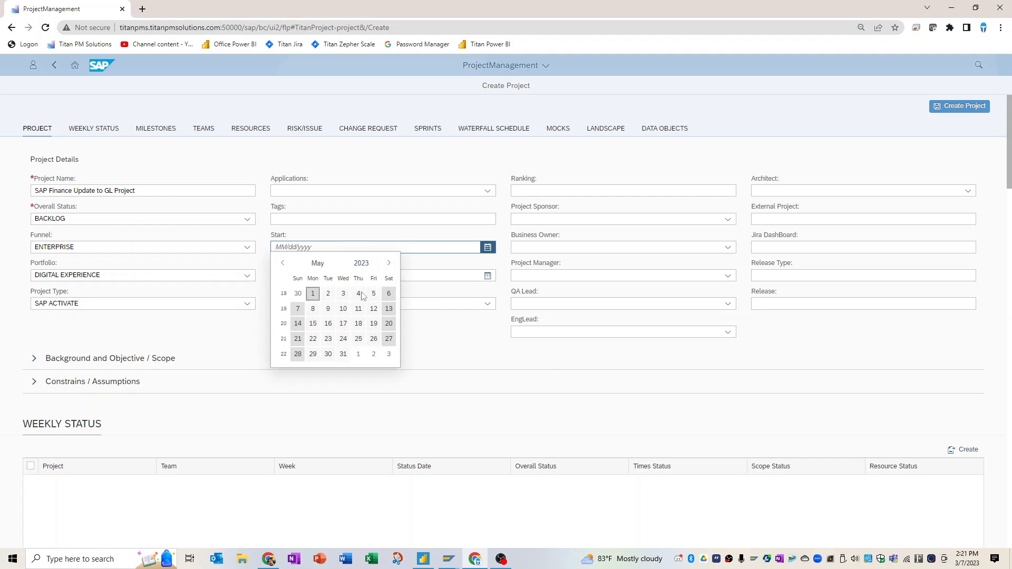
{"action": "left_click", "coordinate": [389, 264]}
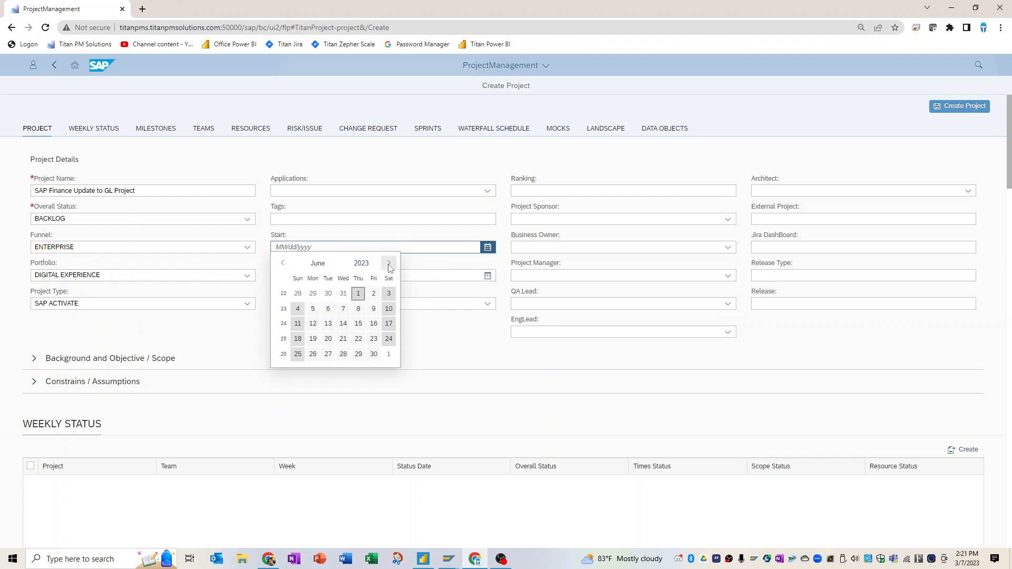
{"action": "left_click", "coordinate": [390, 265]}
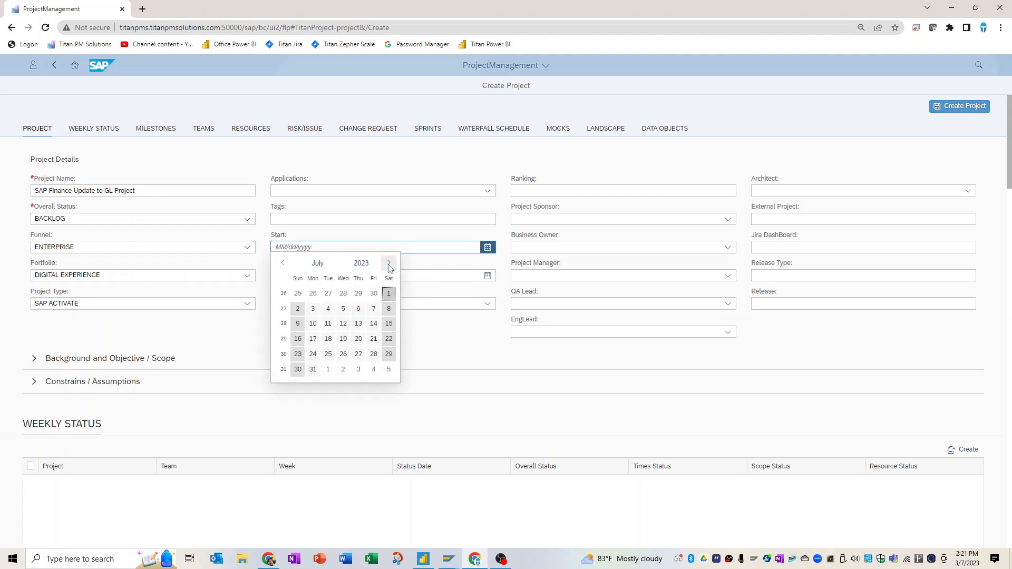
{"action": "left_click", "coordinate": [313, 339]}
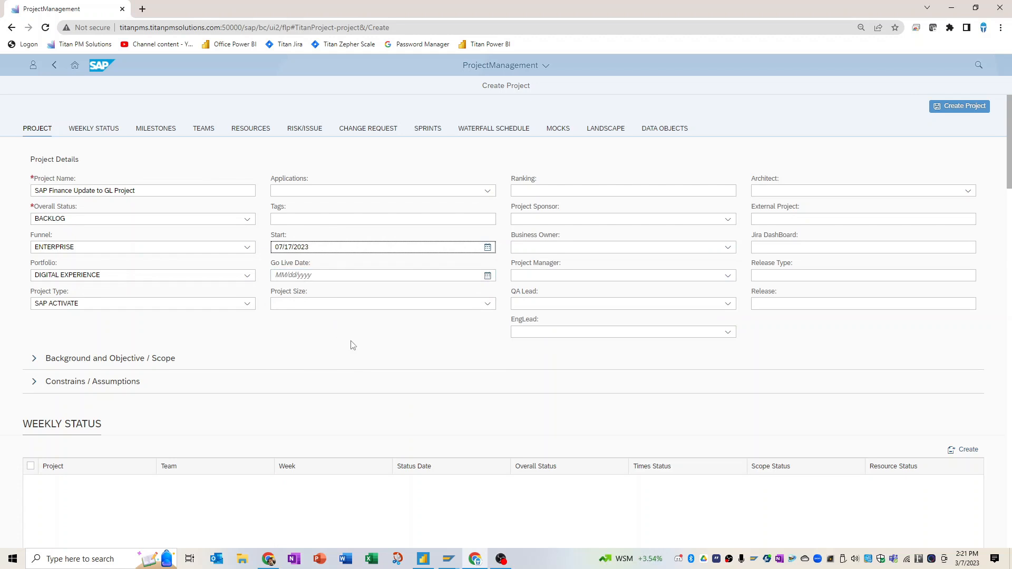
- Set the project size to Large and the ranking to 1
{"action": "left_click", "coordinate": [487, 303]}
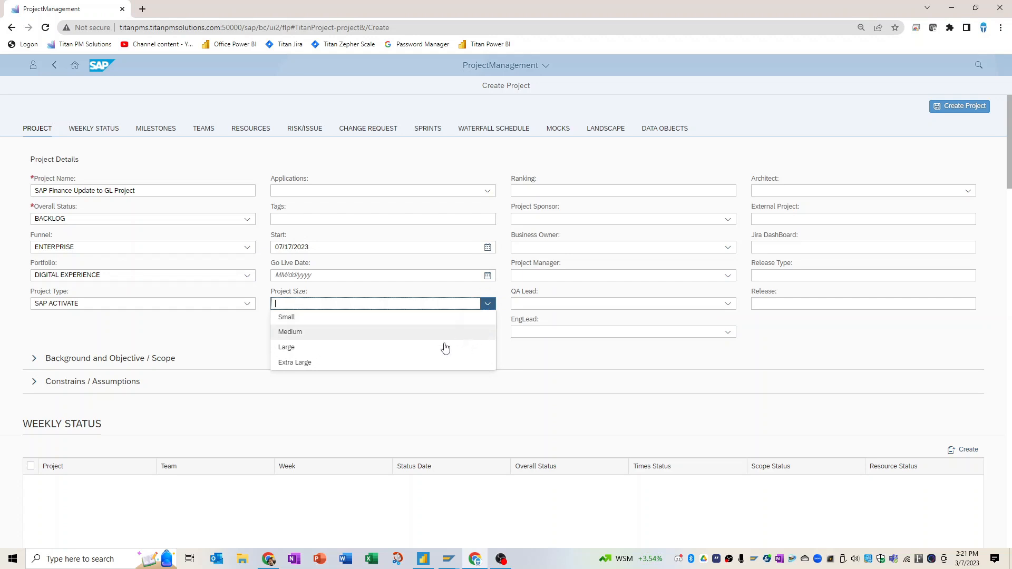
{"action": "left_click", "coordinate": [423, 348]}
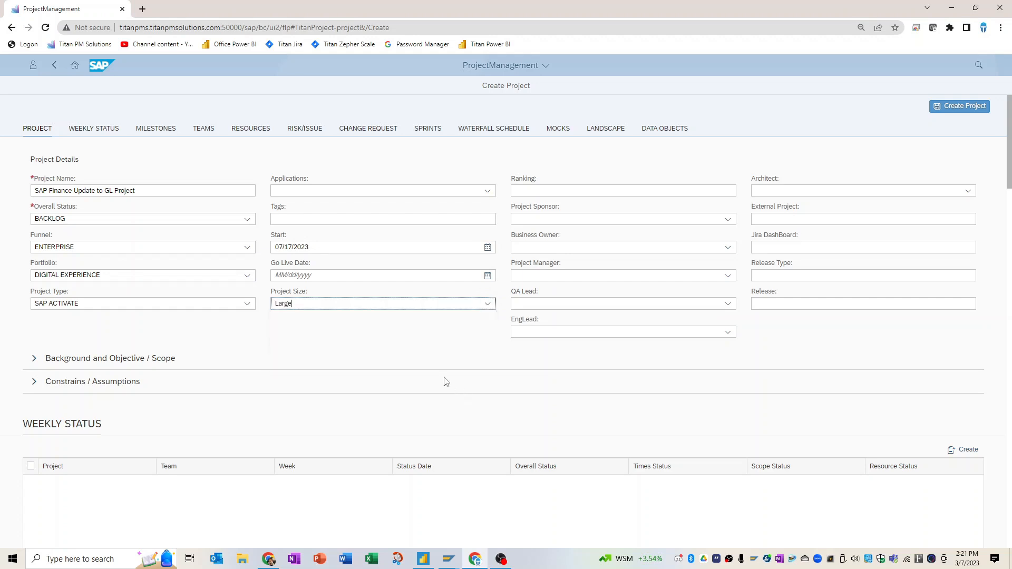
{"action": "left_click", "coordinate": [526, 191]}
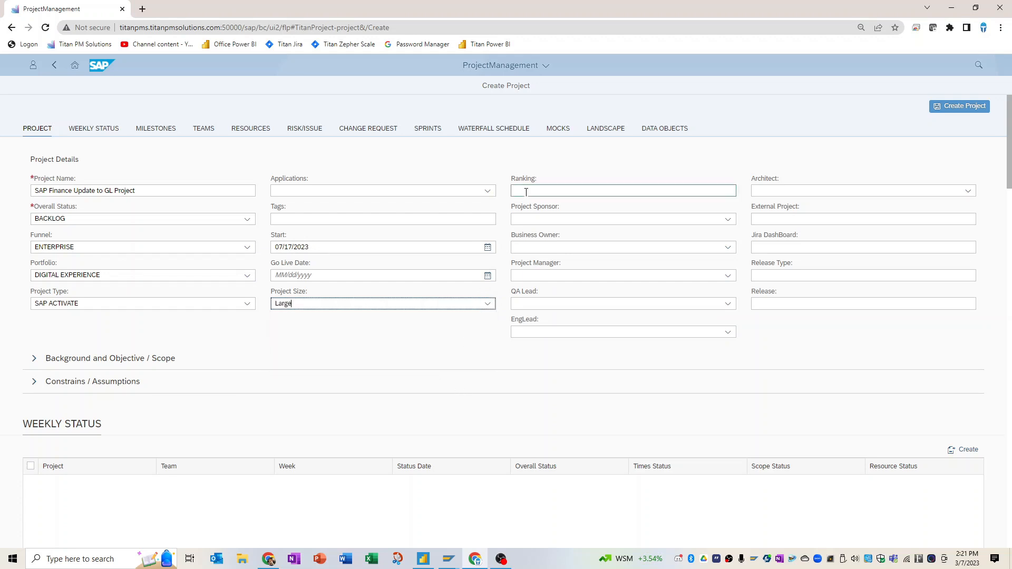
{"action": "type", "text": "1"}
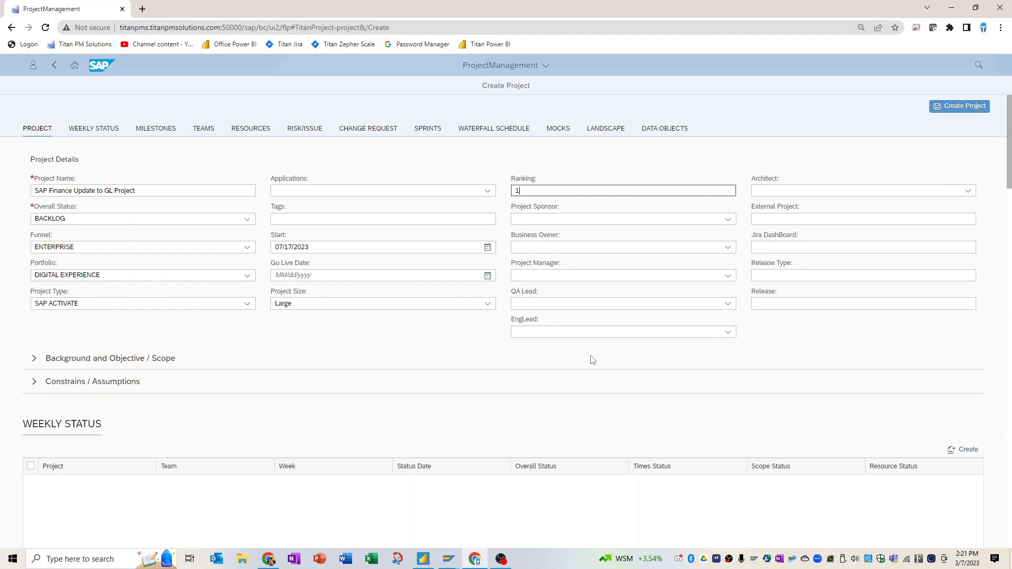
- Review the rest of the project form, create the project and acknowledge the confirmation
{"action": "scroll", "coordinate": [593, 360], "scroll_direction": "down", "scroll_amount": 7}
{"action": "scroll", "coordinate": [593, 360], "scroll_direction": "down", "scroll_amount": 12}
{"action": "scroll", "coordinate": [589, 360], "scroll_direction": "down", "scroll_amount": 2}
{"action": "scroll", "coordinate": [589, 360], "scroll_direction": "up", "scroll_amount": 20}
{"action": "left_click", "coordinate": [942, 107]}
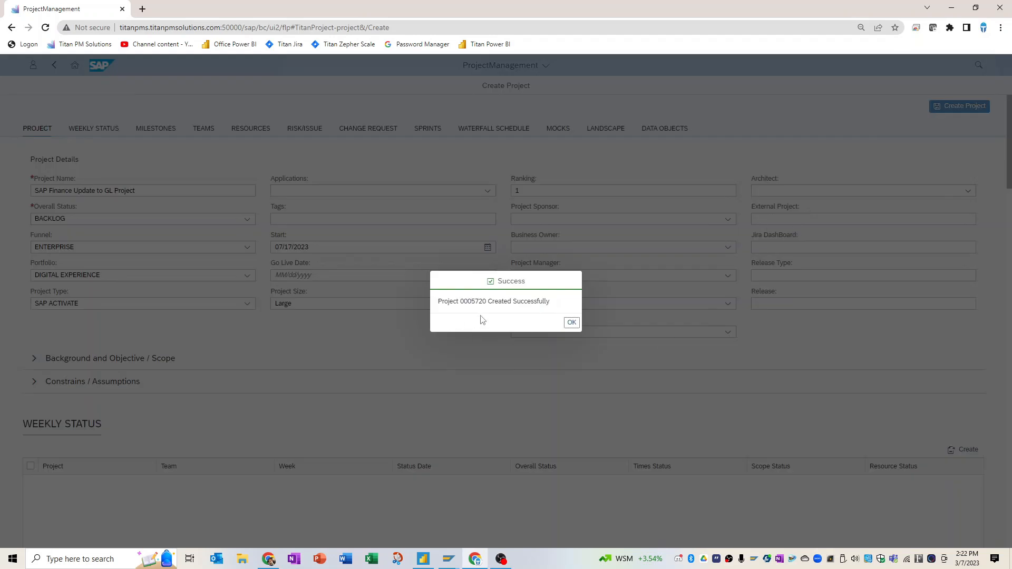
{"action": "left_click", "coordinate": [571, 323]}
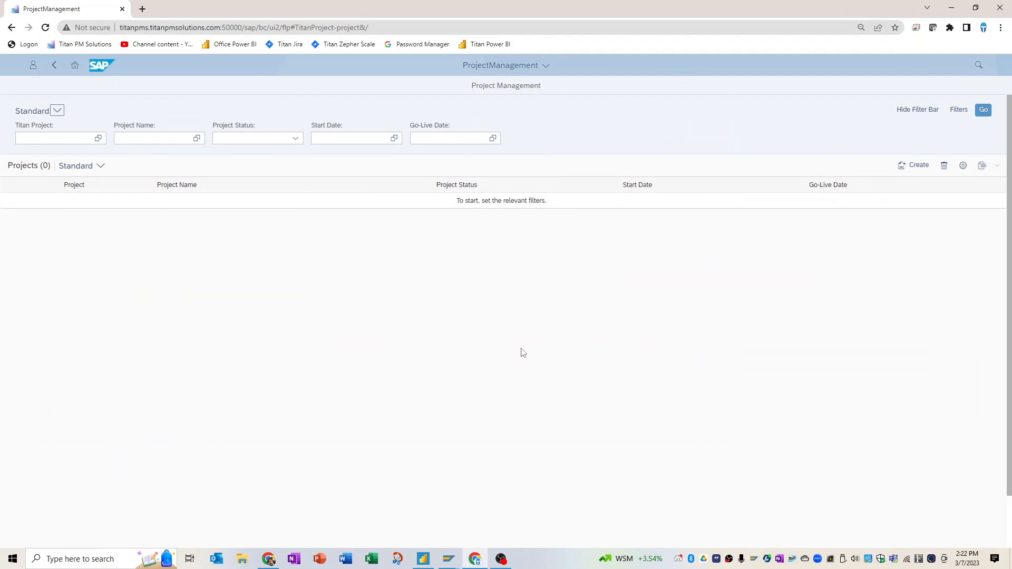
- List all projects and open the milestones of SAP Finance Update to GL Project
{"action": "left_click", "coordinate": [982, 117]}
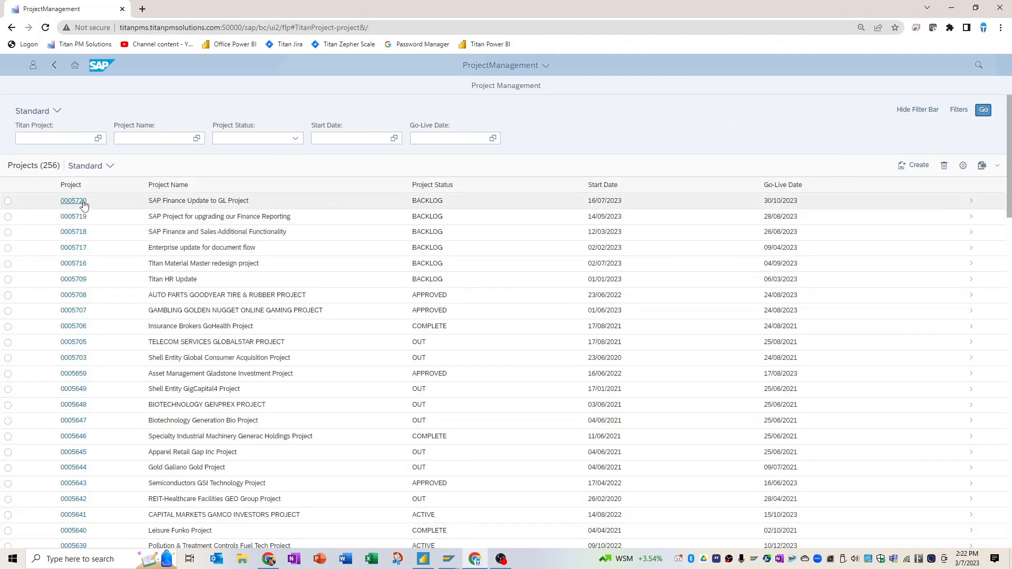
{"action": "left_click", "coordinate": [83, 205]}
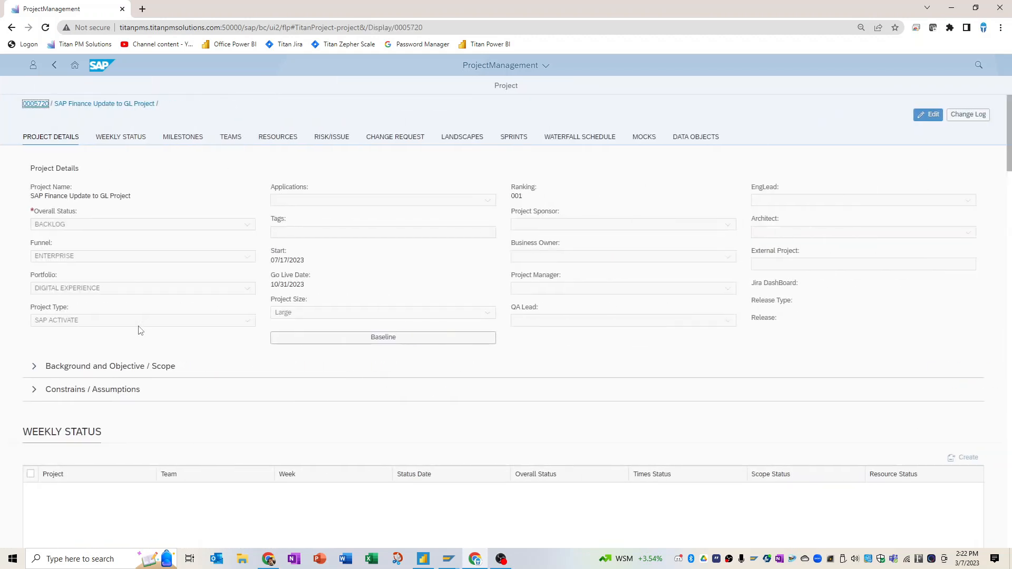
{"action": "left_click", "coordinate": [183, 137]}
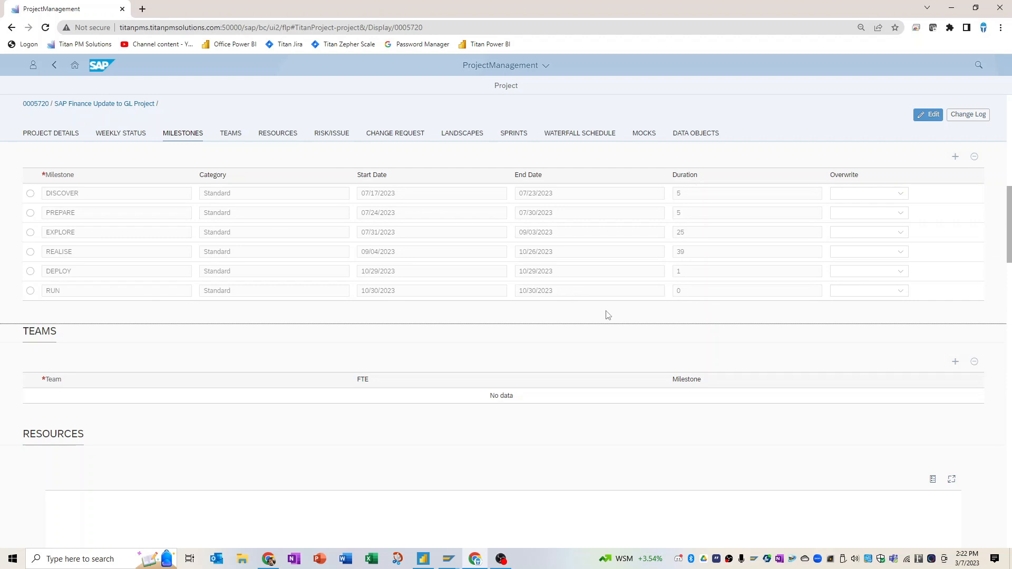
- Switch the project to edit mode and check the overwrite options for the EXPLORE milestone without choosing one
{"action": "left_click", "coordinate": [933, 121]}
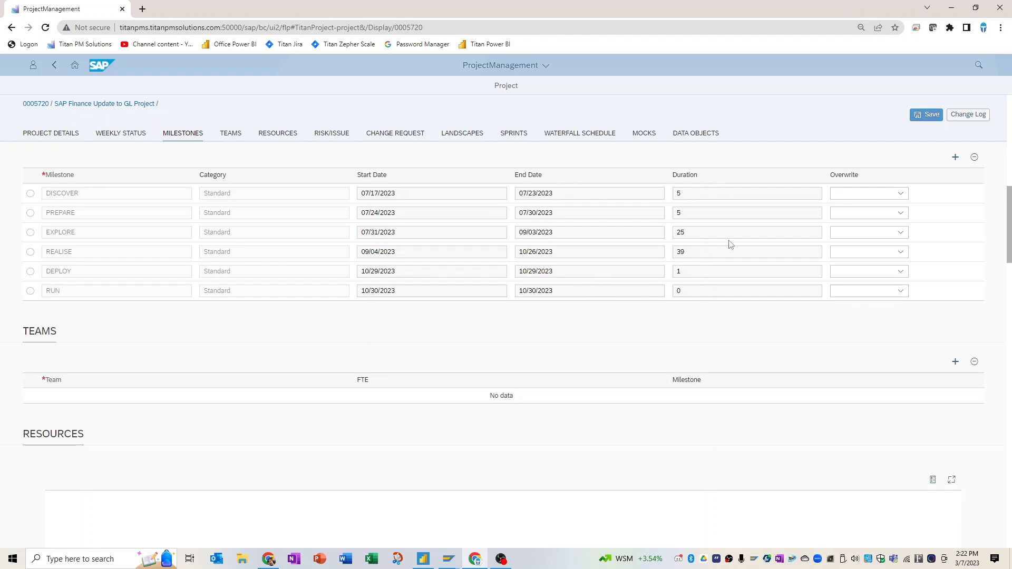
{"action": "left_click", "coordinate": [904, 235]}
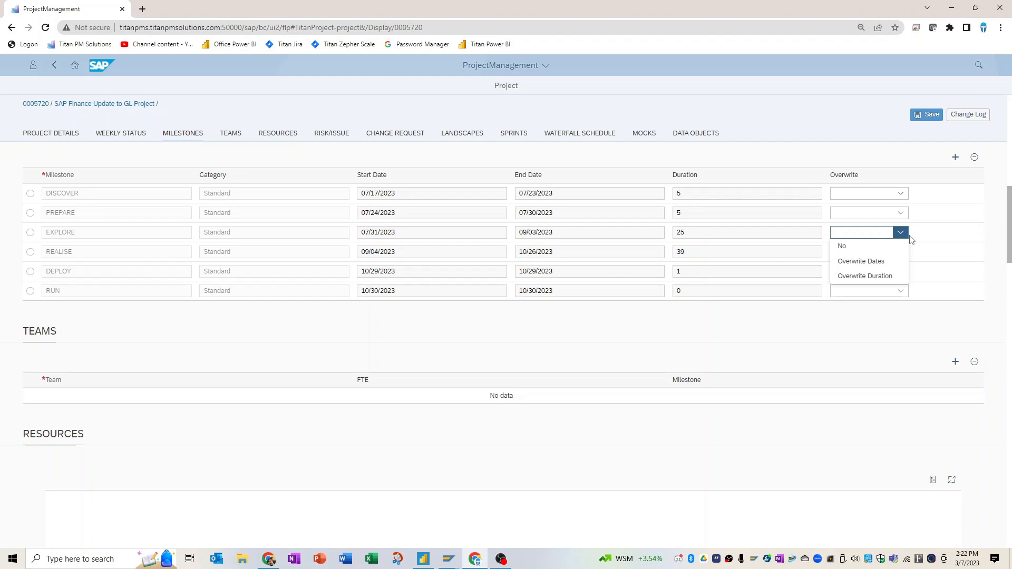
{"action": "left_click", "coordinate": [895, 156]}
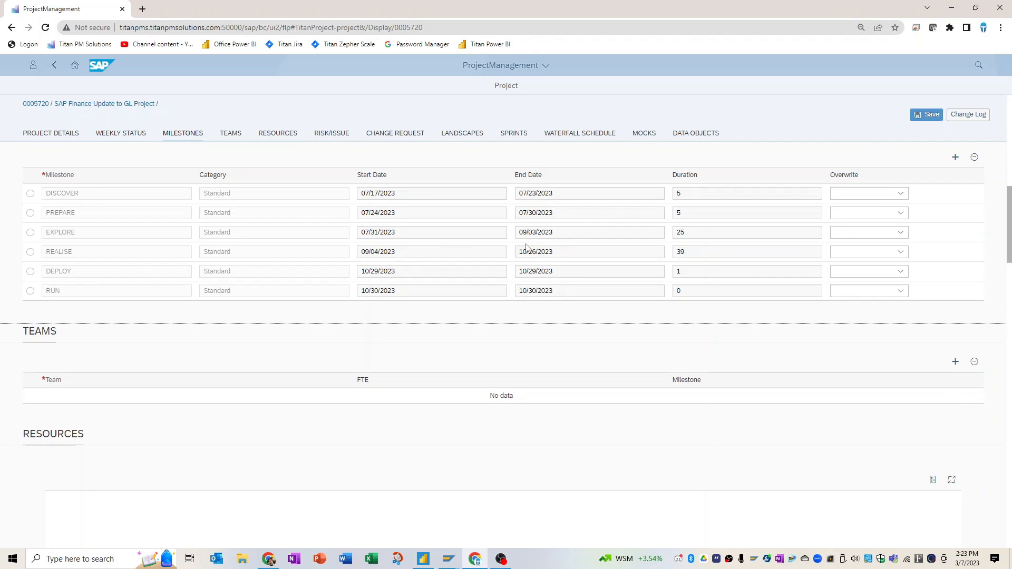
{"action": "scroll", "coordinate": [479, 278], "scroll_direction": "up", "scroll_amount": 10}
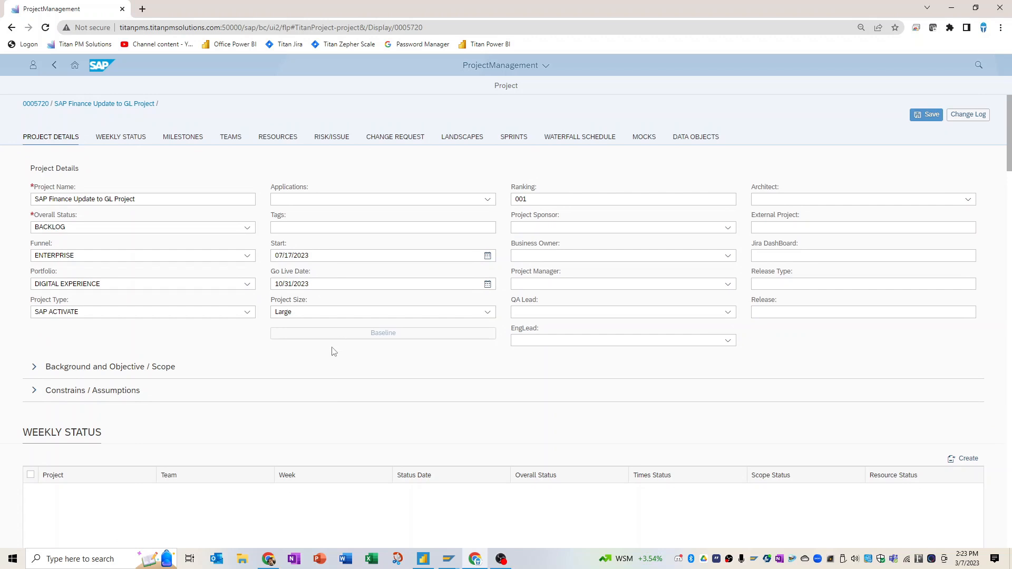
- Add the PMO team to the project with an FTE of 1
{"action": "left_click", "coordinate": [231, 137]}
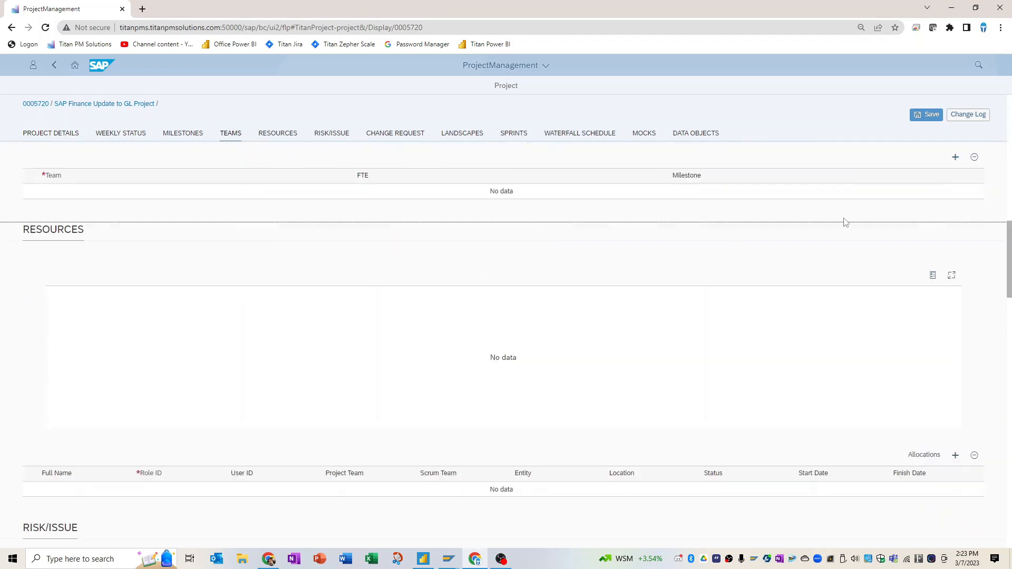
{"action": "left_click", "coordinate": [955, 158]}
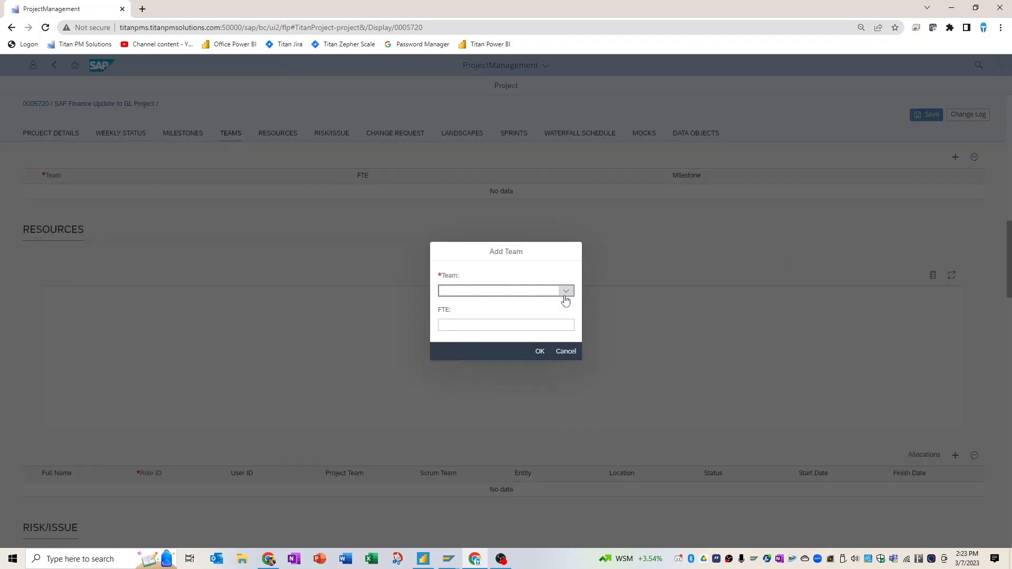
{"action": "left_click", "coordinate": [566, 292]}
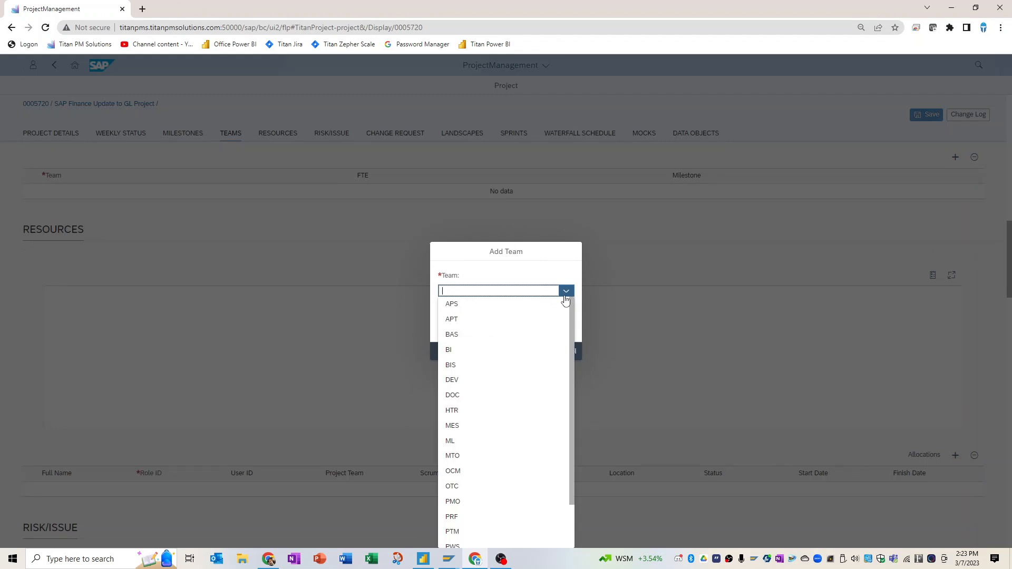
{"action": "type", "text": "PMO"}
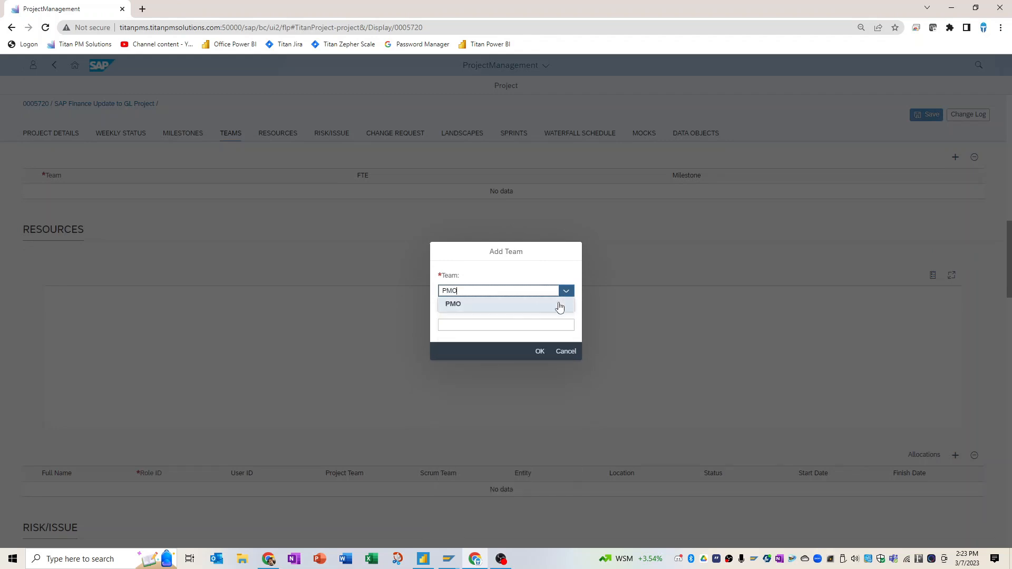
{"action": "left_click", "coordinate": [561, 304]}
{"action": "left_click", "coordinate": [472, 326]}
{"action": "type", "text": "1"}
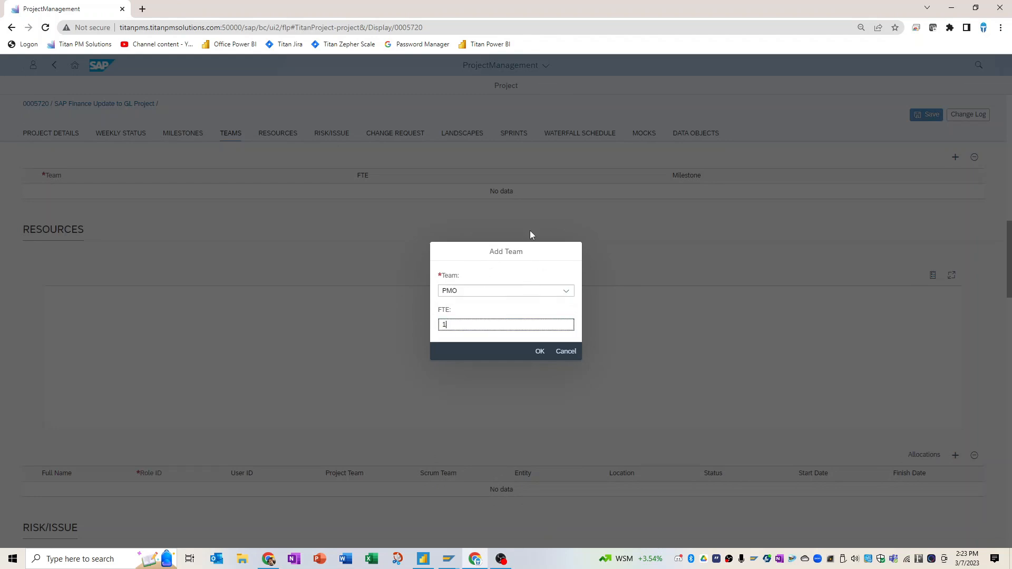
{"action": "left_click", "coordinate": [540, 351]}
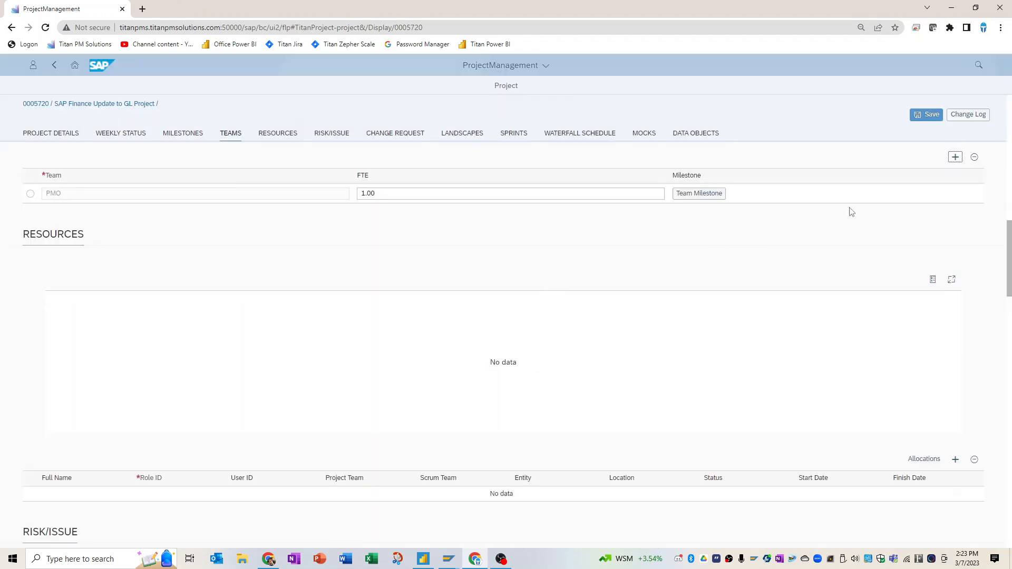
- Add the RTR team to the project with an FTE of 4
{"action": "left_click", "coordinate": [956, 157]}
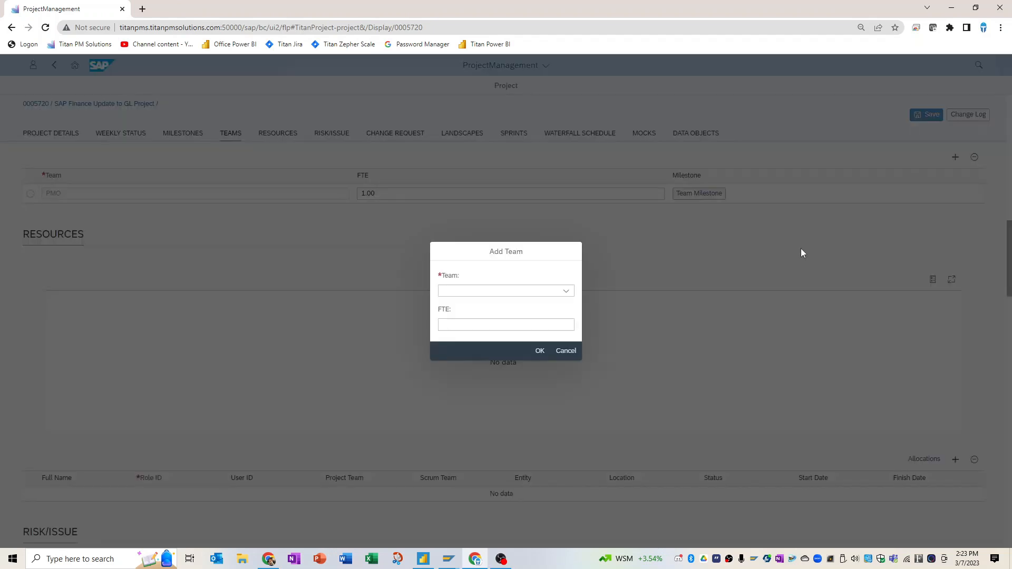
{"action": "left_click", "coordinate": [564, 290]}
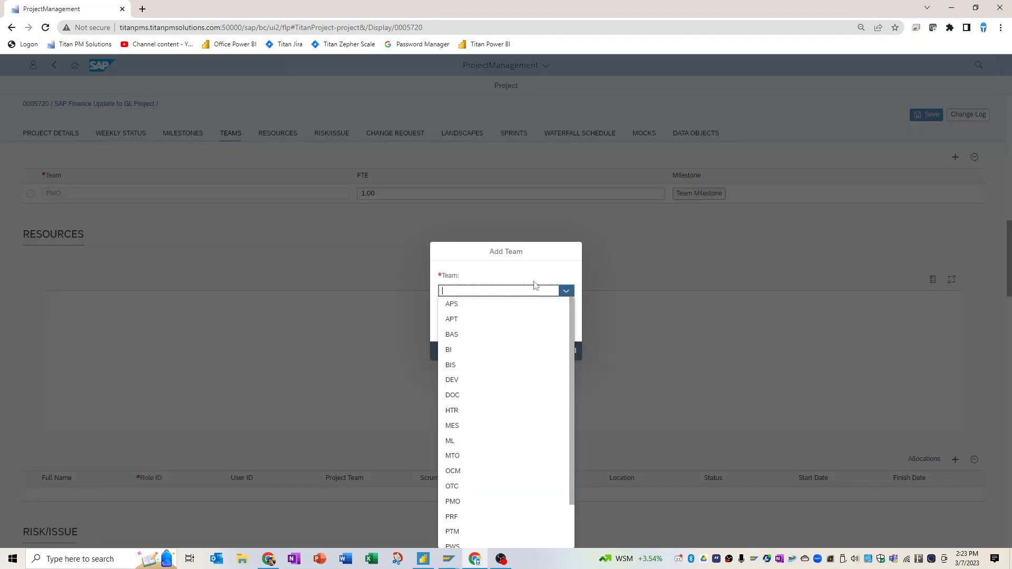
{"action": "type", "text": "RTR"}
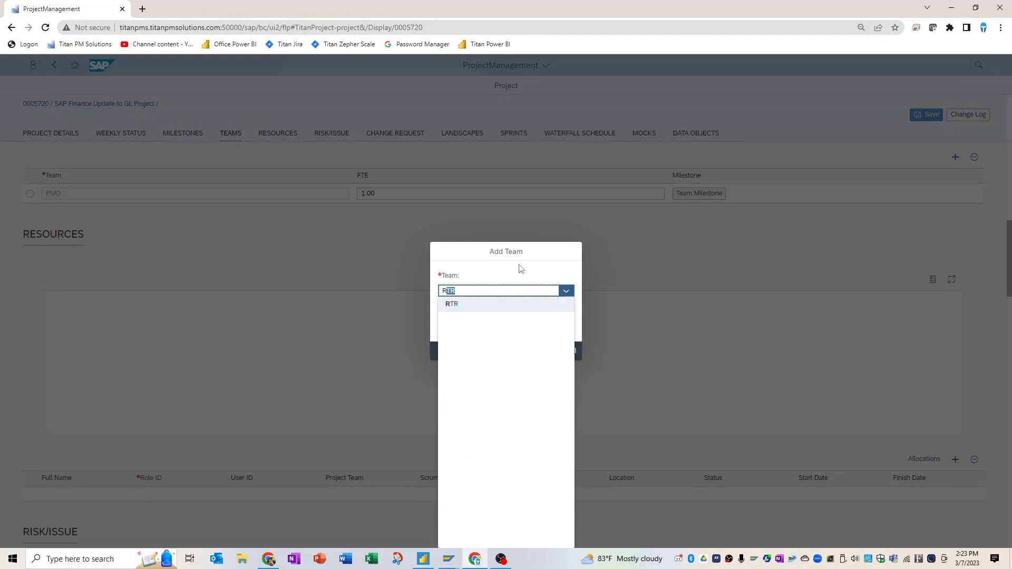
{"action": "left_click", "coordinate": [490, 306]}
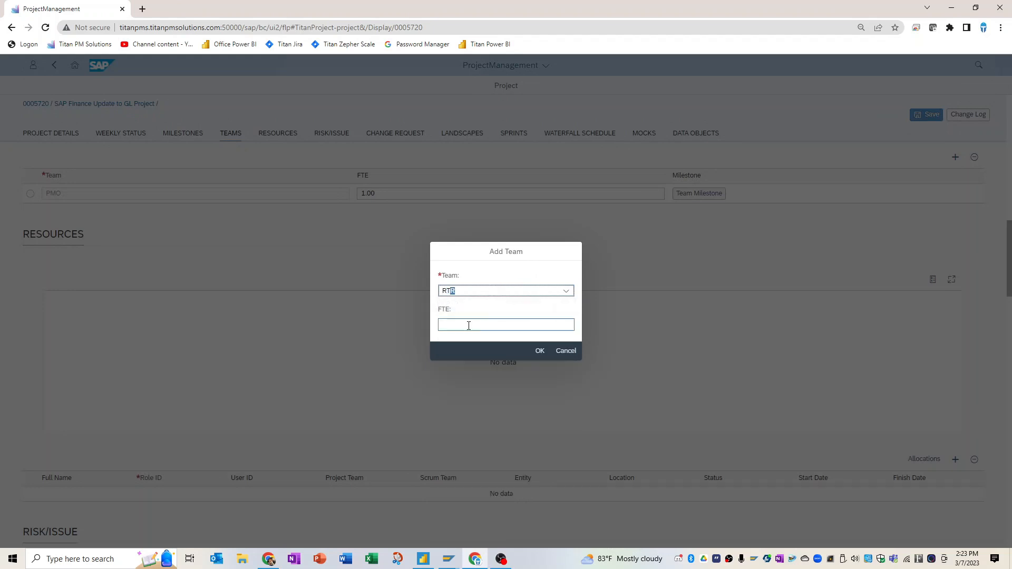
{"action": "key", "text": "Tab"}
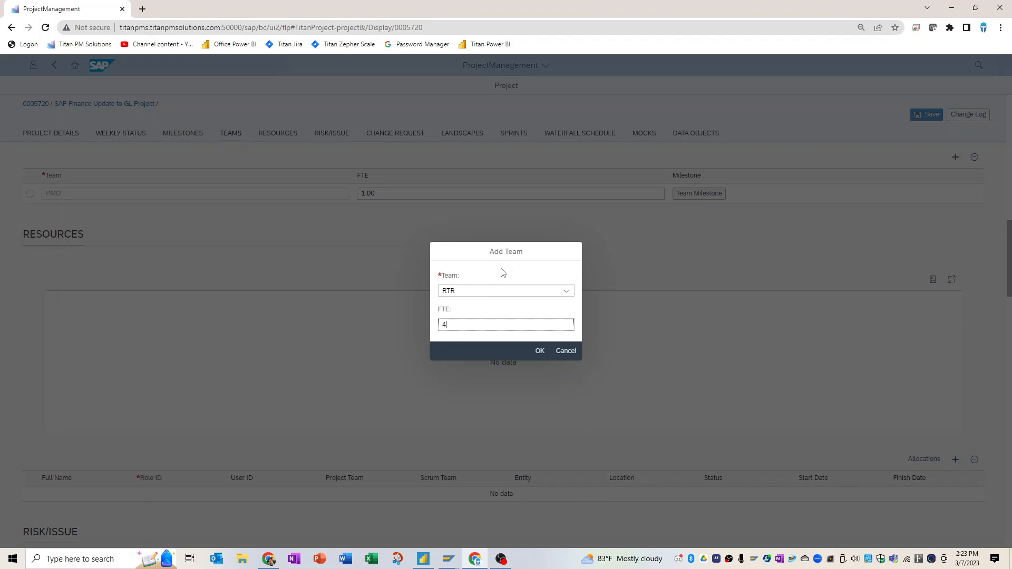
{"action": "left_click", "coordinate": [538, 351]}
- Add the DEV team to the project with an FTE of 3
{"action": "left_click", "coordinate": [952, 161]}
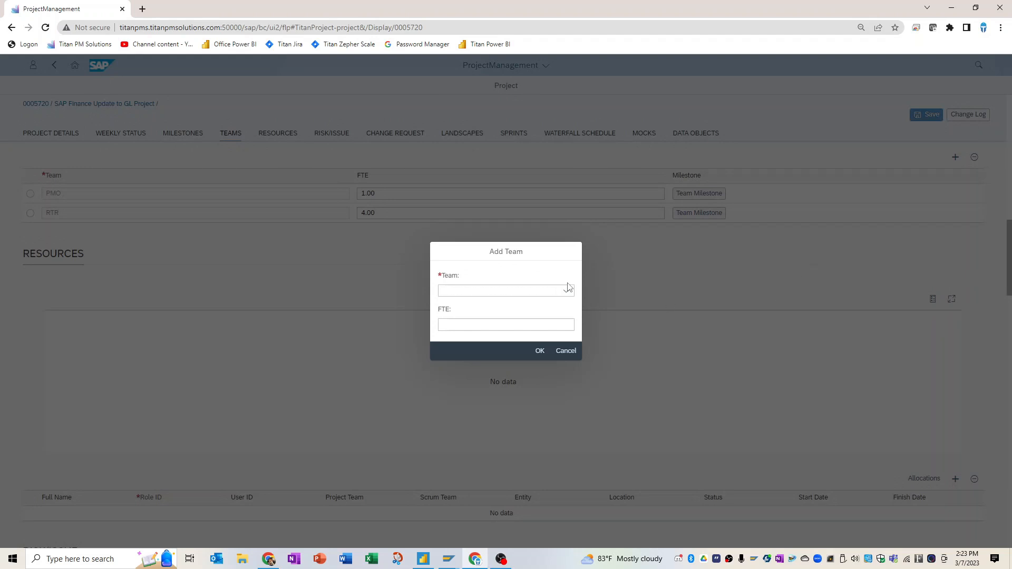
{"action": "left_click", "coordinate": [567, 291]}
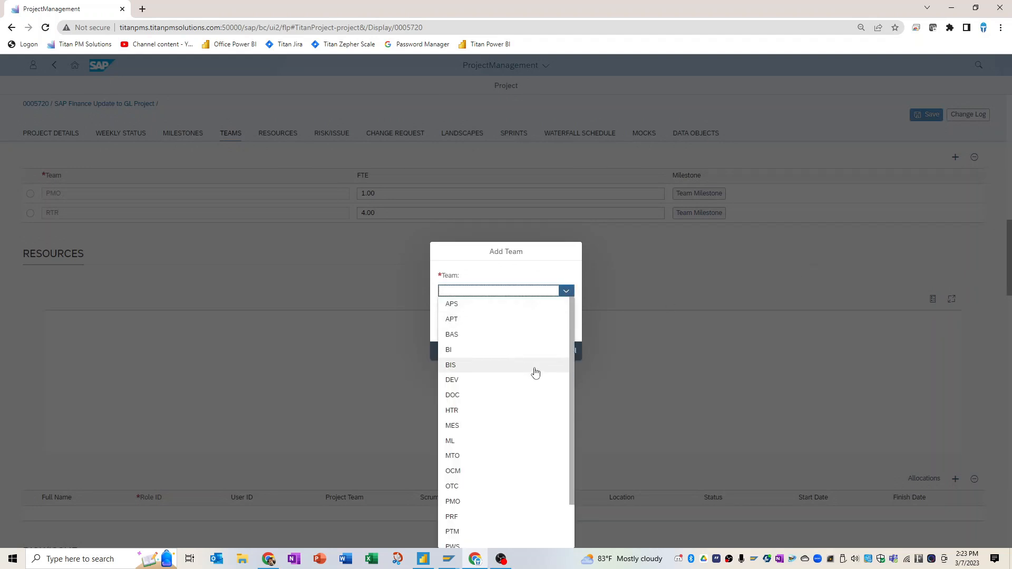
{"action": "left_click", "coordinate": [497, 379]}
{"action": "left_click", "coordinate": [480, 323]}
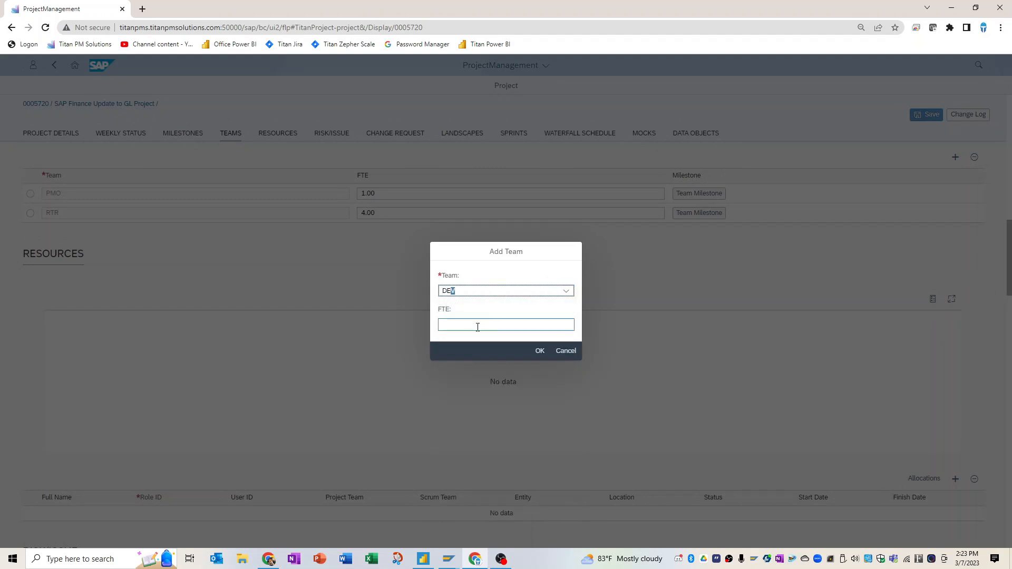
{"action": "type", "text": "3"}
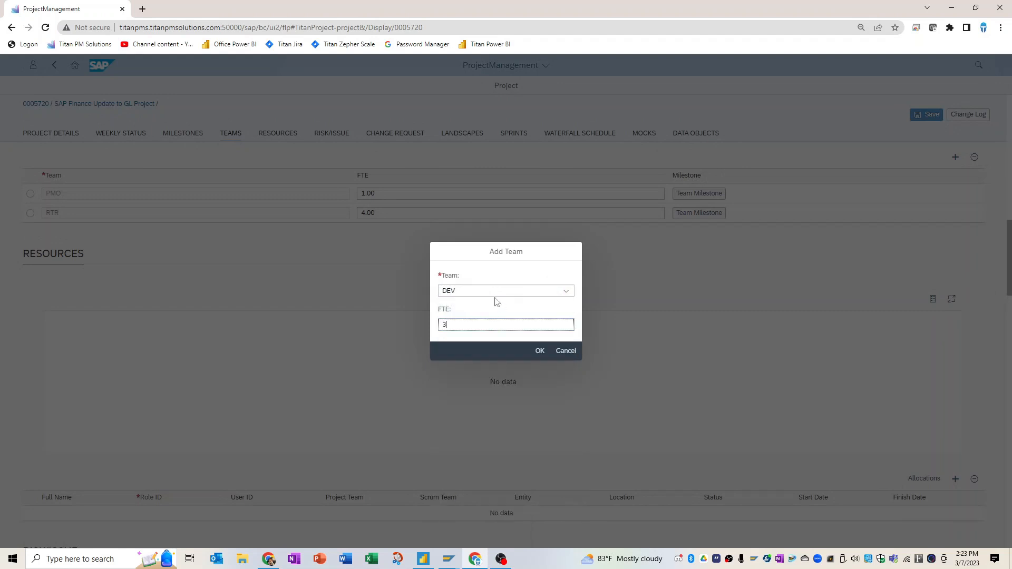
{"action": "left_click", "coordinate": [539, 352]}
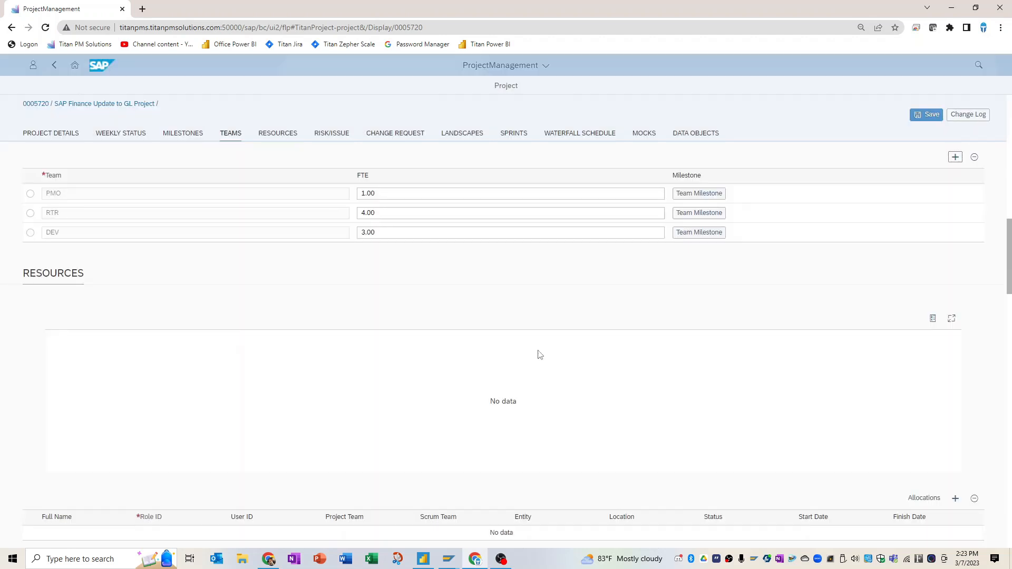
- Add the SQA team to the project with an FTE of 4 and save the project
{"action": "left_click", "coordinate": [956, 157]}
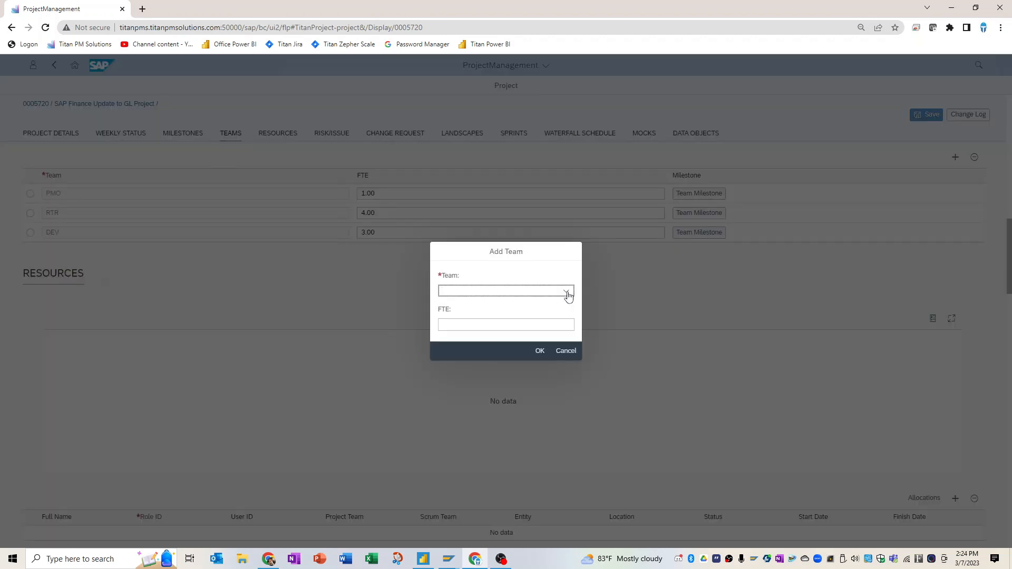
{"action": "type", "text": "Sec"}
{"action": "key", "text": "BackSpace"}
{"action": "key", "text": "BackSpace"}
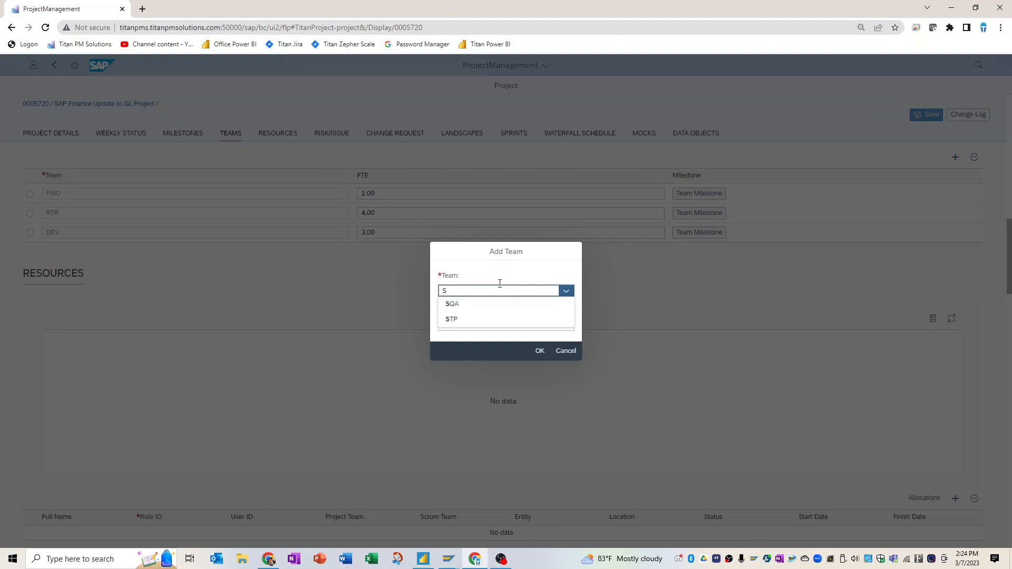
{"action": "left_click", "coordinate": [494, 305]}
{"action": "left_click", "coordinate": [482, 323]}
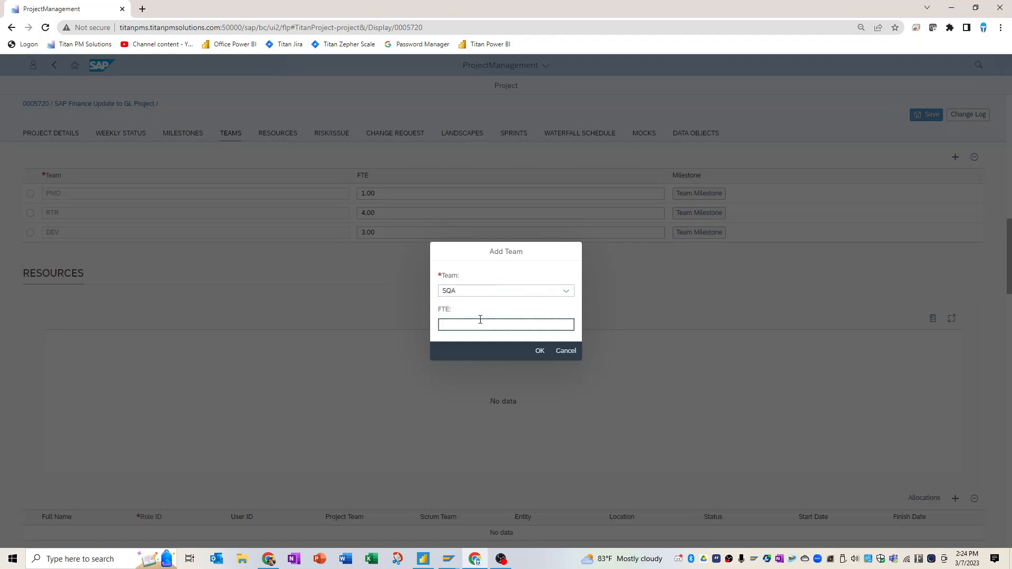
{"action": "type", "text": "4"}
{"action": "left_click", "coordinate": [541, 351]}
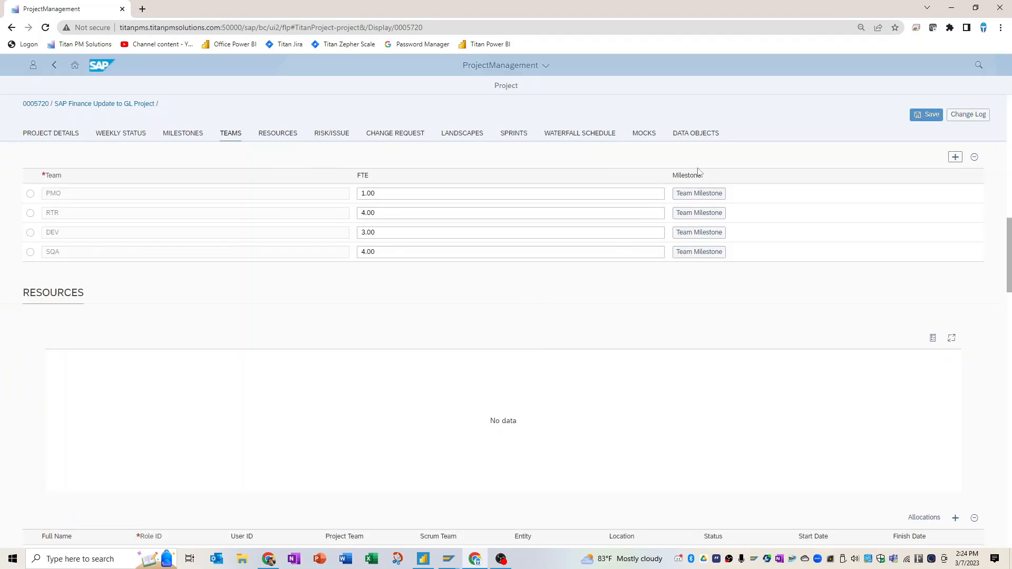
{"action": "left_click", "coordinate": [920, 115]}
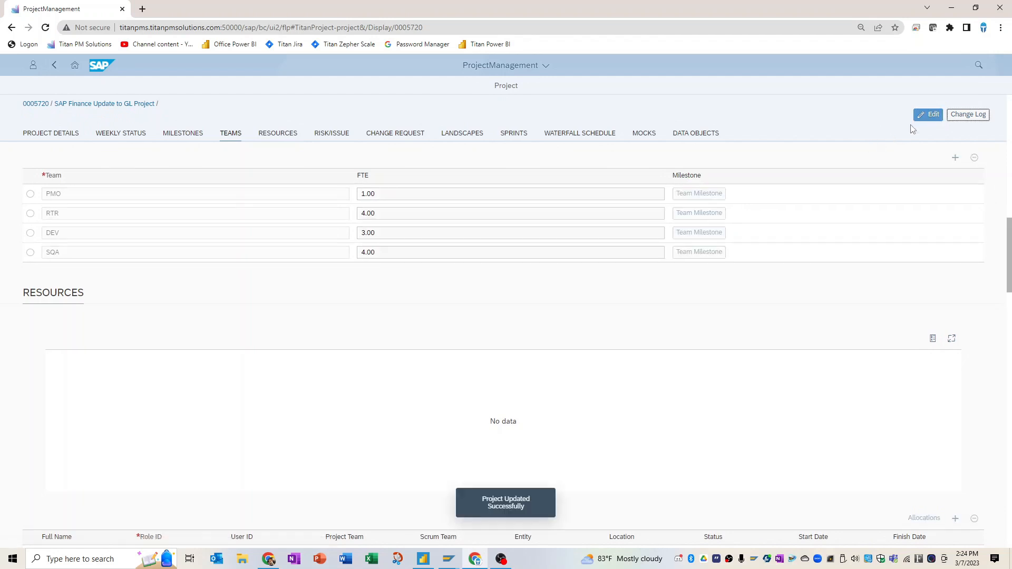
- Switch the project back to edit mode and review the PMO team's FTE for each milestone
{"action": "left_click", "coordinate": [920, 117]}
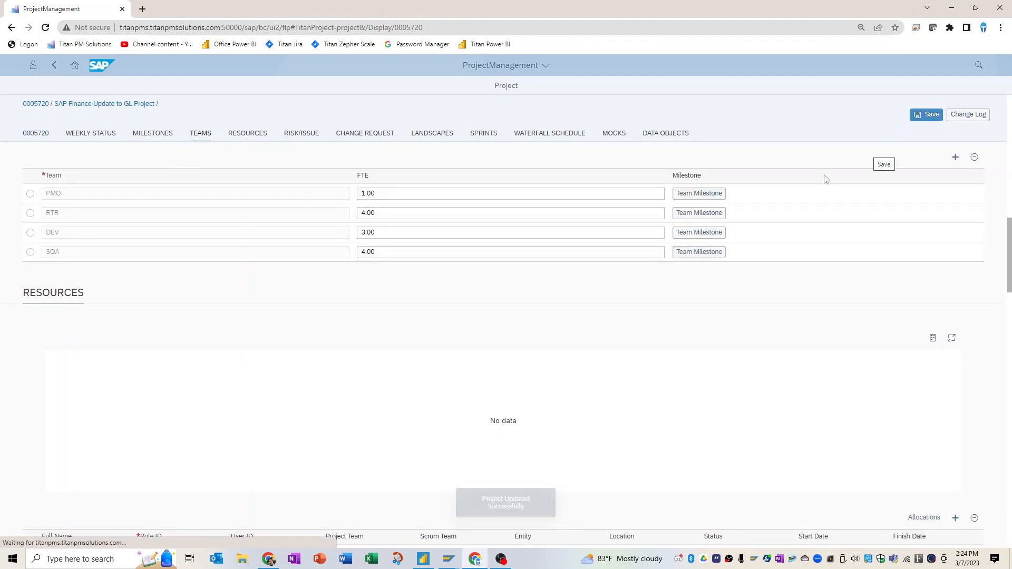
{"action": "left_click", "coordinate": [714, 196]}
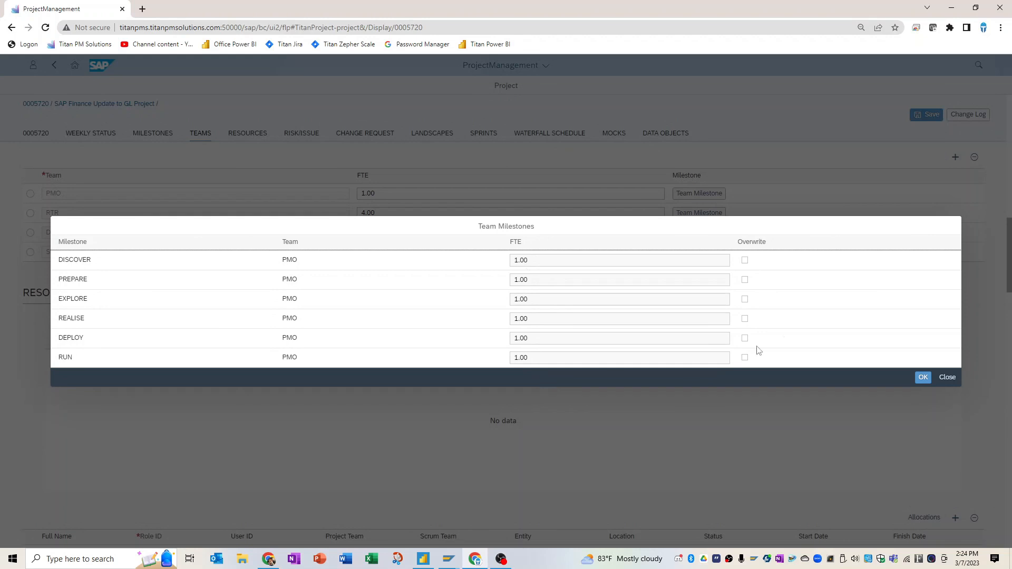
{"action": "left_click", "coordinate": [948, 377]}
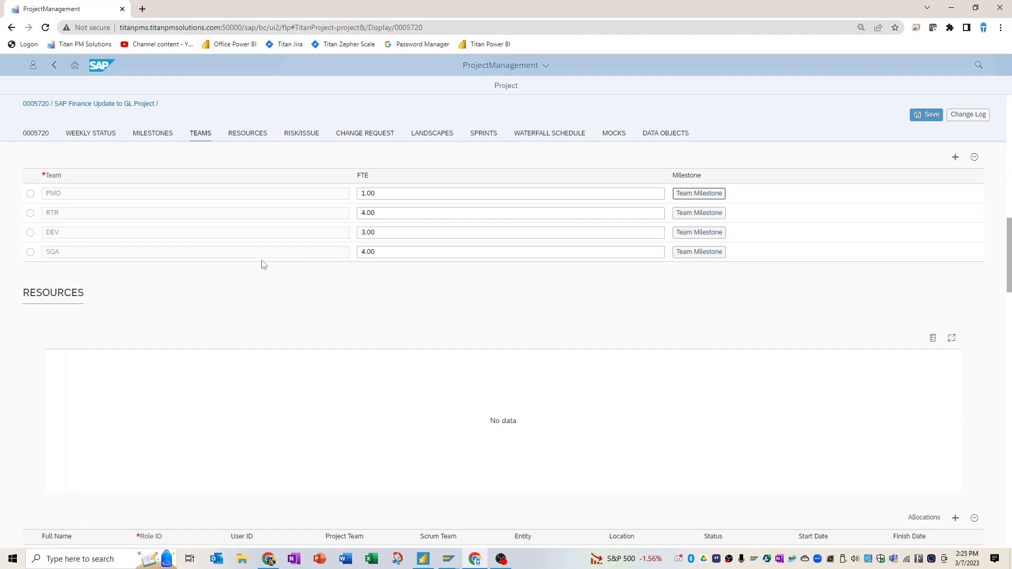
- Compare the SQA team's FTE across its milestones from DISCOVER to RUN without overwriting any value
{"action": "left_click", "coordinate": [679, 253]}
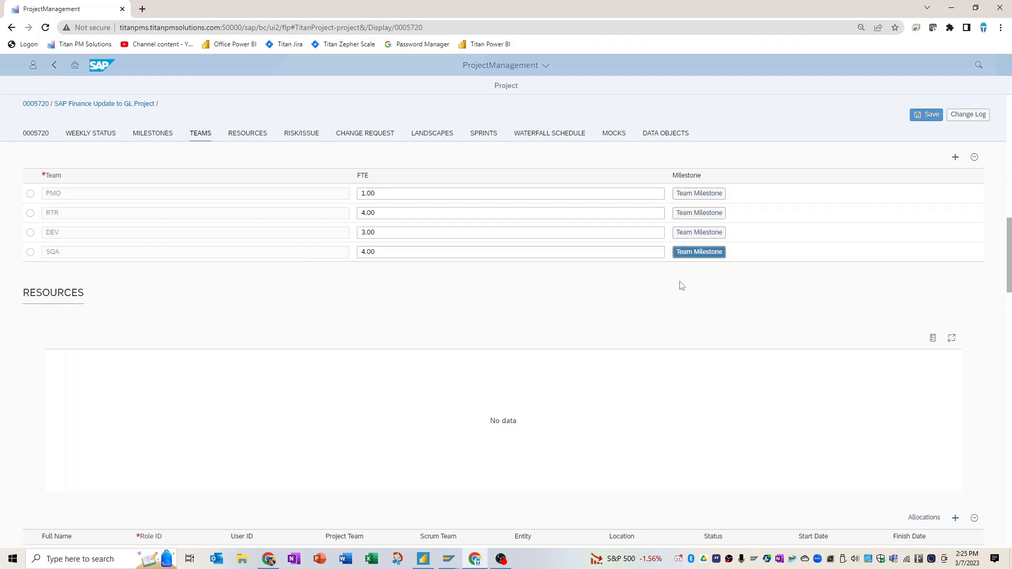
{"action": "left_click_drag", "start_coordinate": [536, 259], "coordinate": [496, 300]}
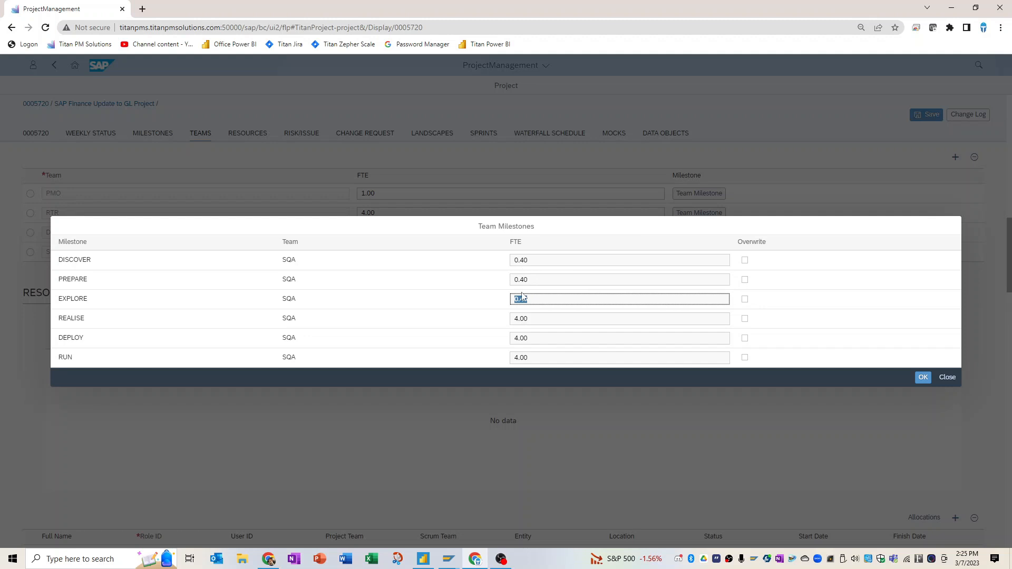
{"action": "left_click", "coordinate": [534, 322]}
{"action": "left_click_drag", "start_coordinate": [534, 317], "coordinate": [497, 350]}
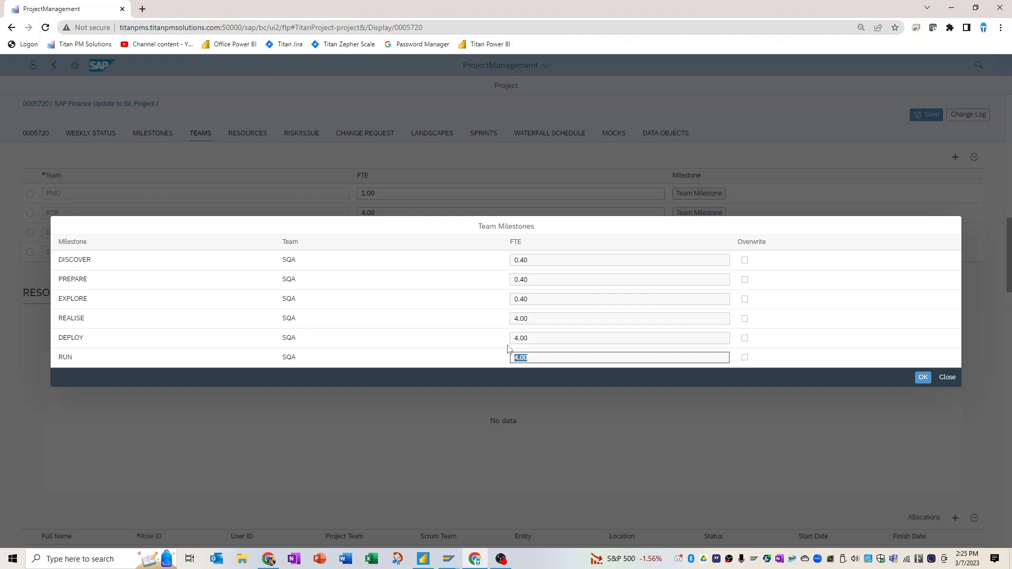
{"action": "left_click", "coordinate": [948, 378]}
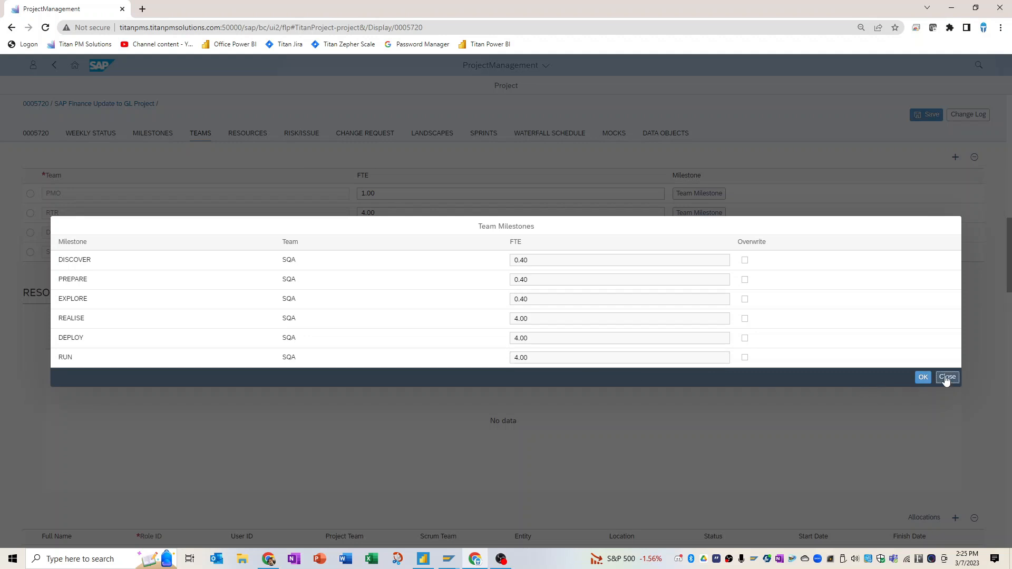
- Check the RTR team's FTE for each milestone and save the project
{"action": "left_click", "coordinate": [689, 213]}
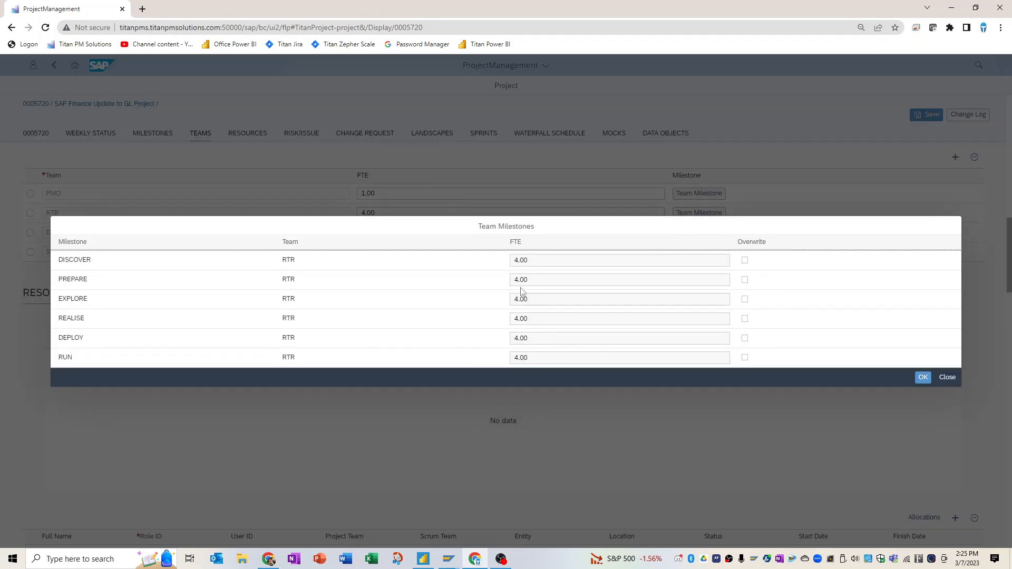
{"action": "left_click", "coordinate": [949, 378]}
{"action": "left_click", "coordinate": [918, 116]}
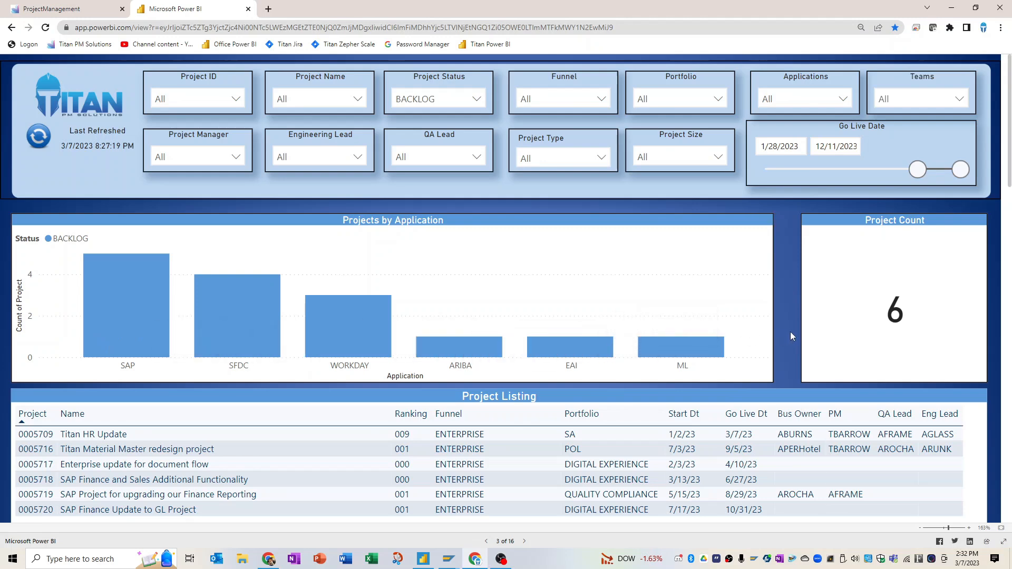
- In the Power BI backlog report, filter the projects by ARIBA and by SAP in Projects by Application, and clear the selection
{"action": "left_click", "coordinate": [499, 352]}
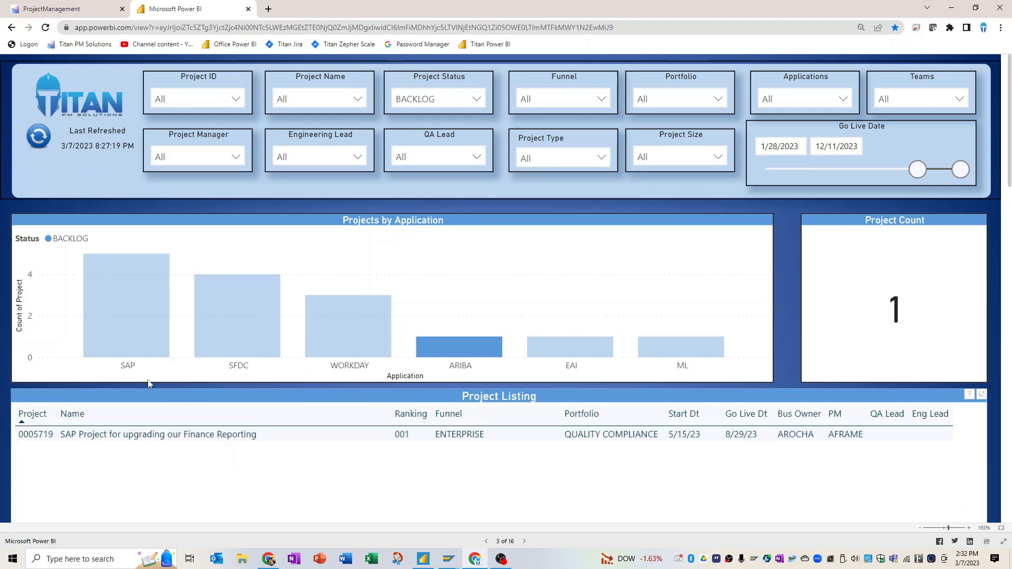
{"action": "left_click", "coordinate": [121, 321]}
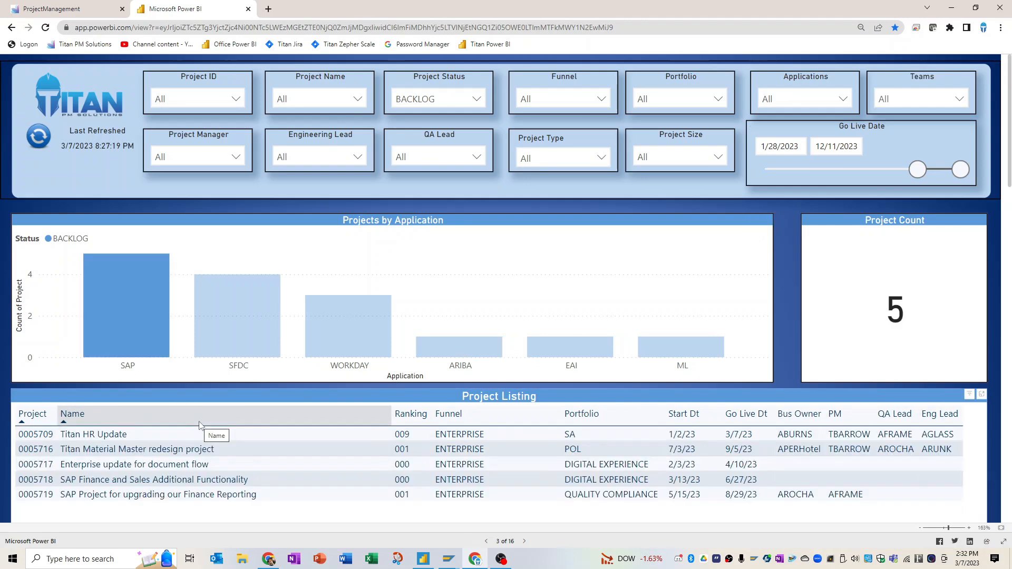
{"action": "left_click", "coordinate": [127, 325]}
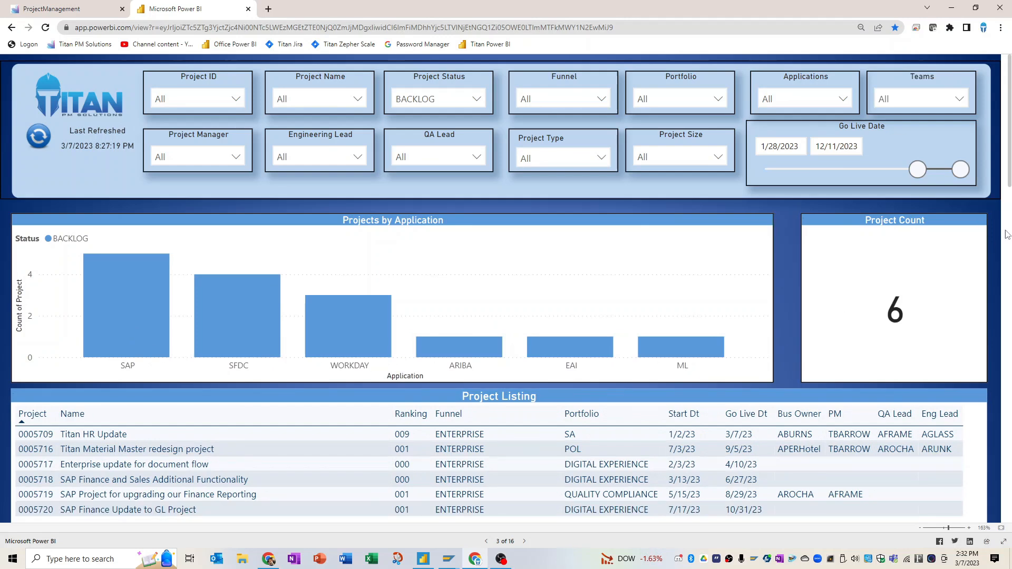
- Review the project listing and filter the weekly team allocation to DEV in week 202324 from the FTE Across Teams chart
{"action": "left_click_drag", "start_coordinate": [1009, 173], "coordinate": [1009, 191]}
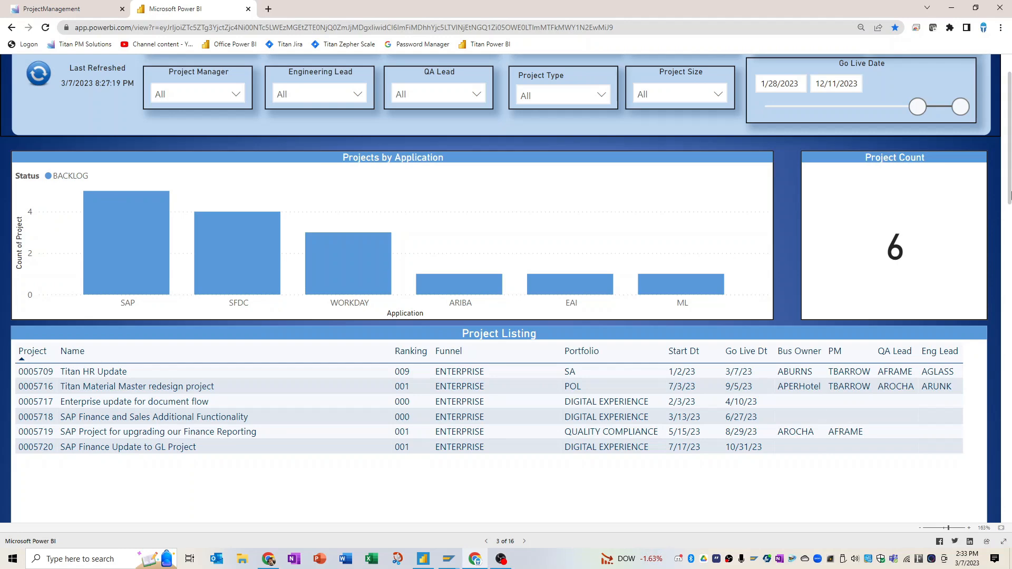
{"action": "left_click_drag", "start_coordinate": [1010, 195], "coordinate": [1010, 217]}
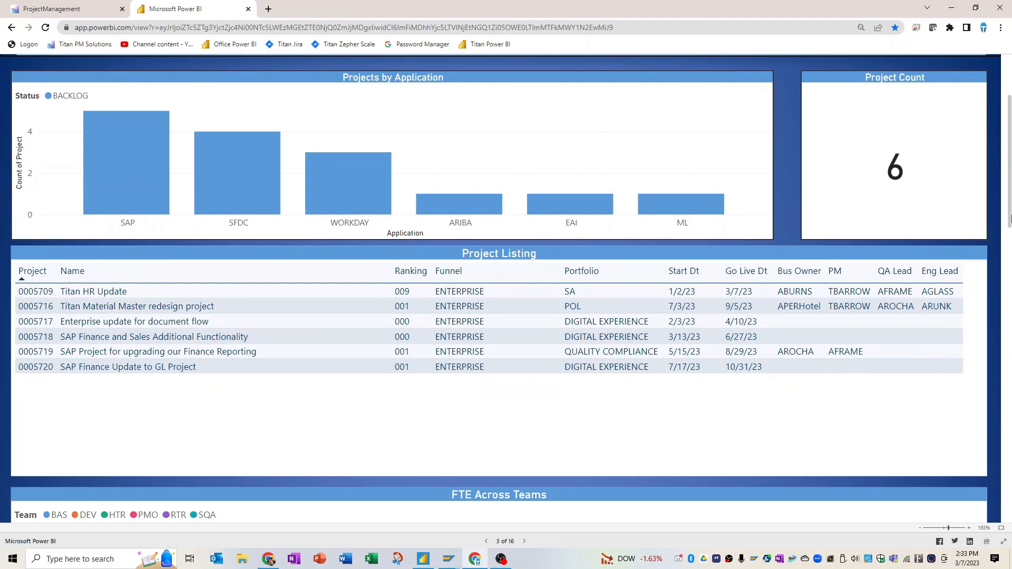
{"action": "left_click_drag", "start_coordinate": [1010, 216], "coordinate": [1010, 217]}
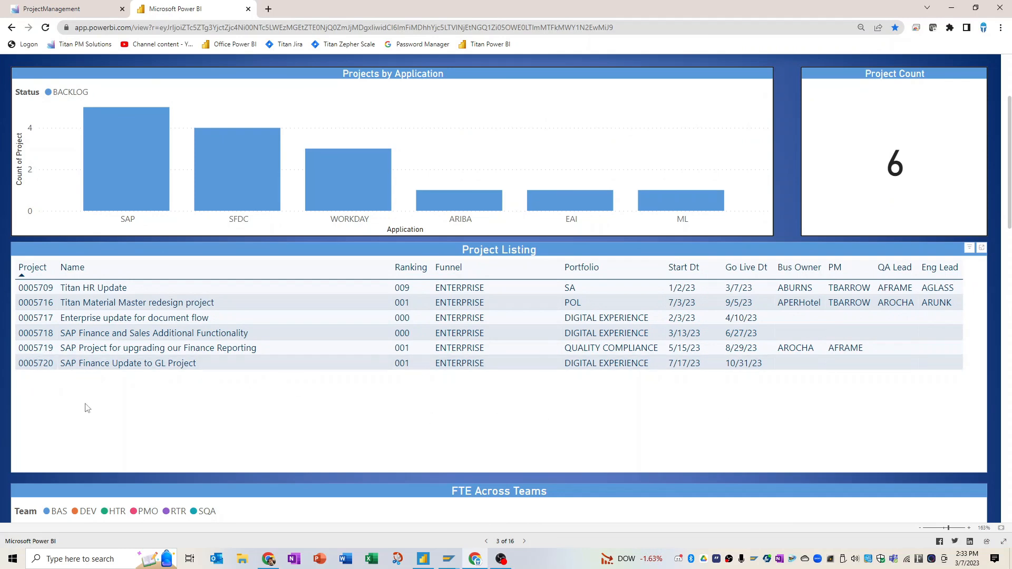
{"action": "scroll", "coordinate": [88, 409], "scroll_direction": "down", "scroll_amount": 2}
{"action": "scroll", "coordinate": [88, 409], "scroll_direction": "down", "scroll_amount": 4}
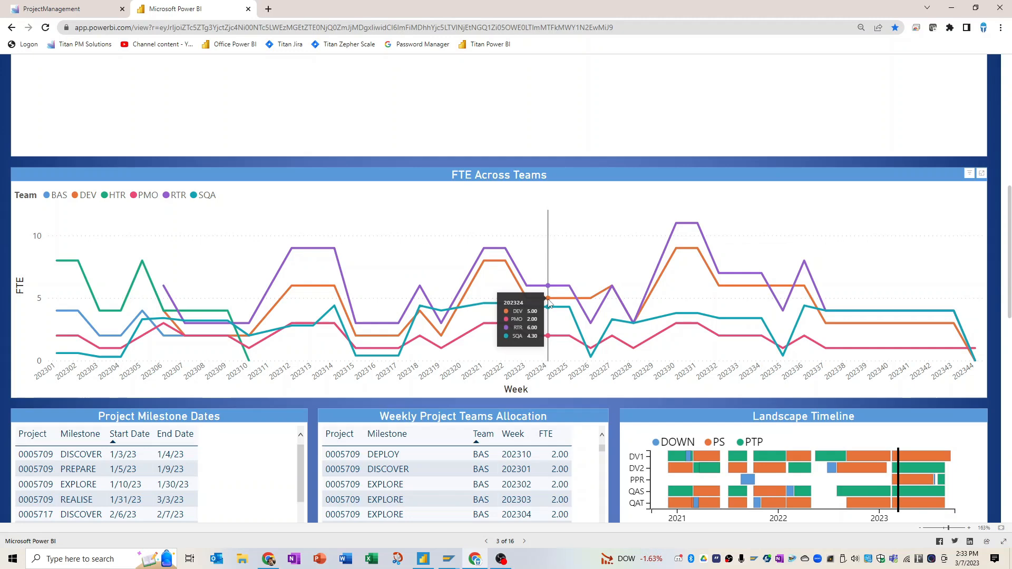
{"action": "left_click", "coordinate": [548, 300]}
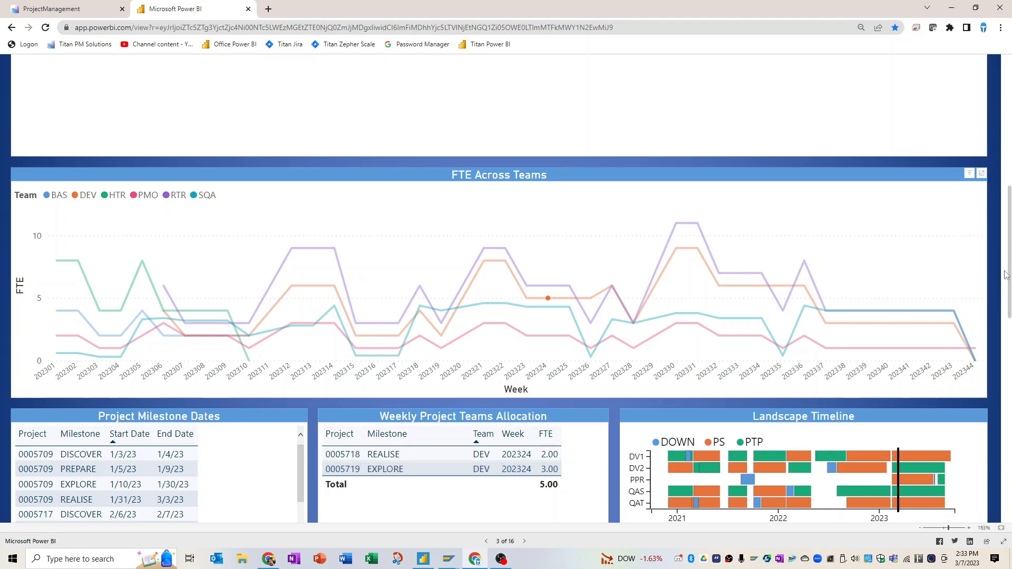
- Examine the filtered weekly team allocation, the project milestone dates, the landscape timeline and the project timelines
{"action": "left_click_drag", "start_coordinate": [1010, 279], "coordinate": [1011, 285]}
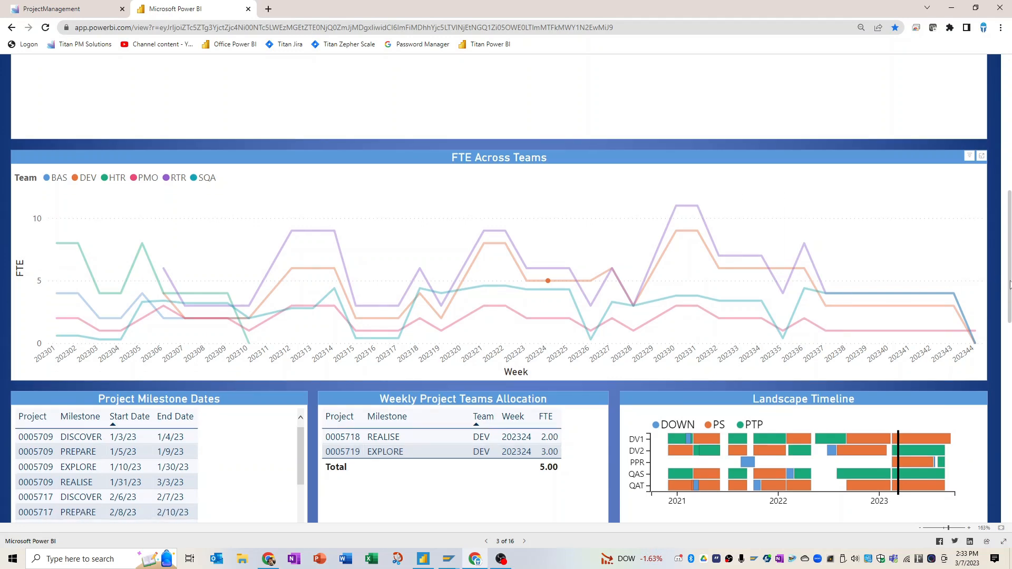
{"action": "left_click_drag", "start_coordinate": [1011, 285], "coordinate": [1011, 293]}
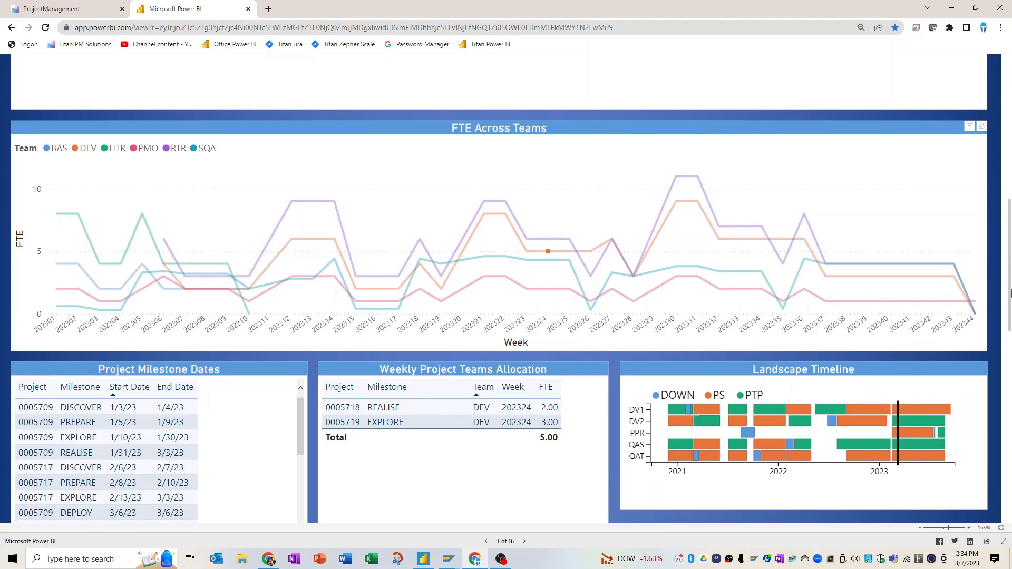
{"action": "left_click_drag", "start_coordinate": [1010, 300], "coordinate": [1011, 353]}
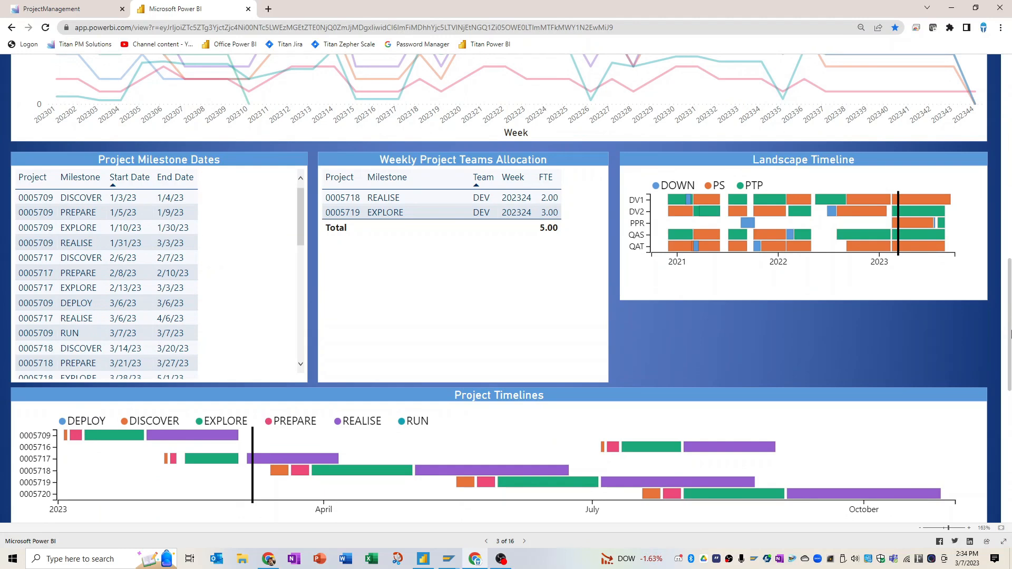
- Inspect the milestone bars of each project in Project Timelines and compare them with the Landscape Timeline
{"action": "left_click_drag", "start_coordinate": [1011, 333], "coordinate": [1011, 345]}
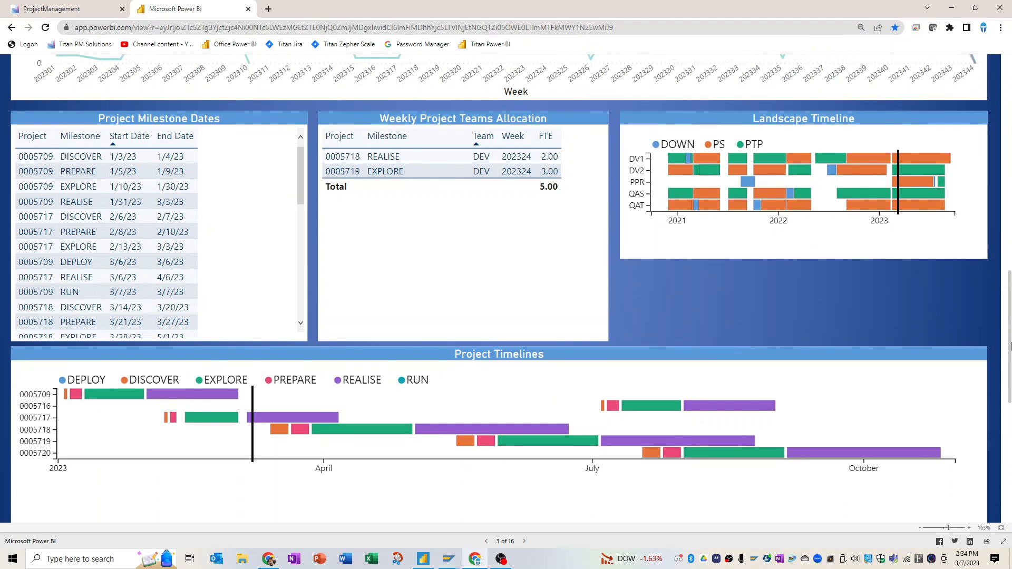
{"action": "scroll", "coordinate": [589, 415], "scroll_direction": "down", "scroll_amount": 2}
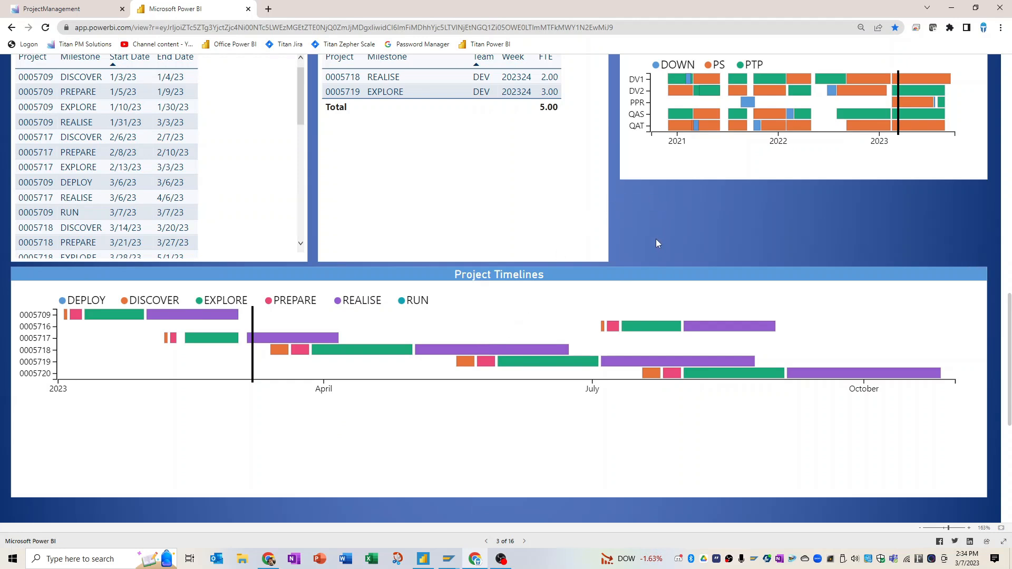
{"action": "scroll", "coordinate": [656, 239], "scroll_direction": "up", "scroll_amount": 1}
{"action": "scroll", "coordinate": [657, 261], "scroll_direction": "up", "scroll_amount": 1}
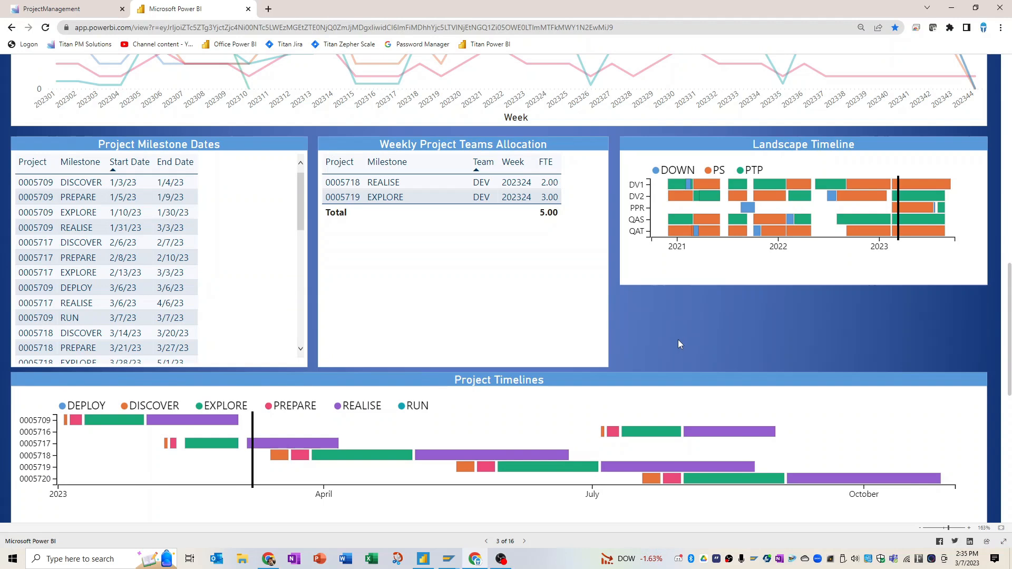
{"action": "scroll", "coordinate": [678, 341], "scroll_direction": "up", "scroll_amount": 1}
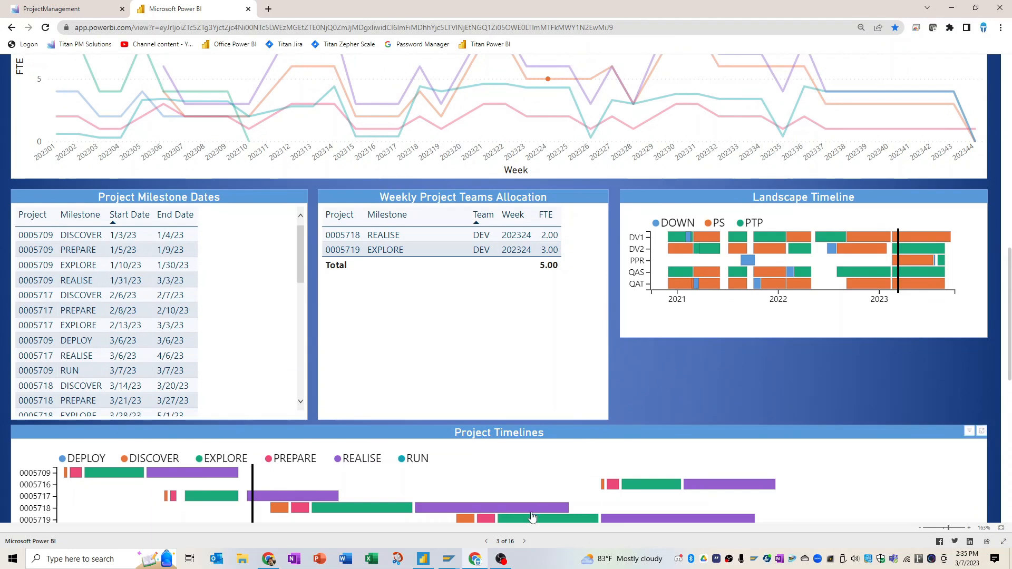
- Switch to the ProjectManagement page, set the SAP Finance Update to GL Project's overall status to APPROVED, and save the project
{"action": "mouse_move", "coordinate": [509, 561]}
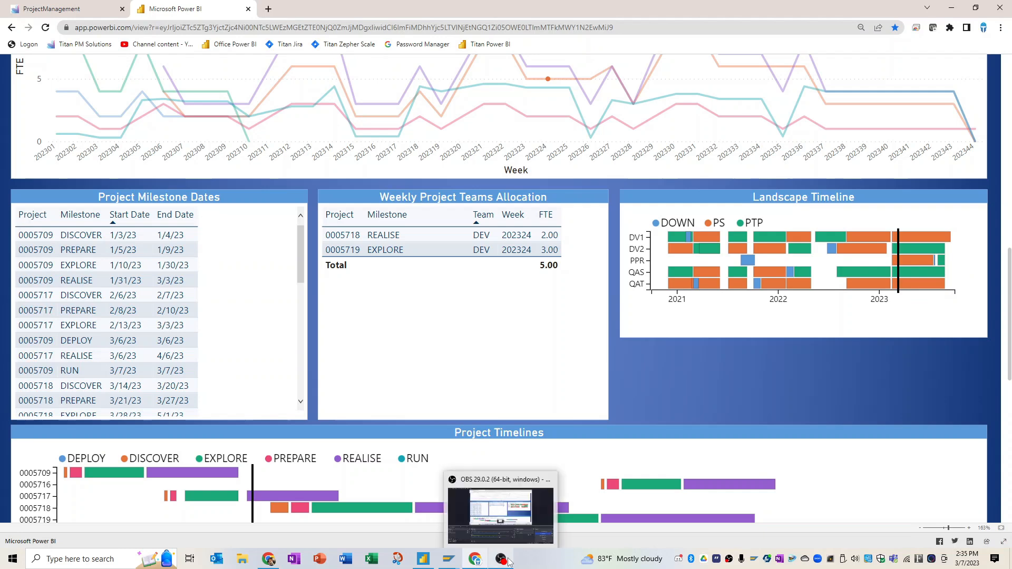
{"action": "left_click", "coordinate": [104, 5]}
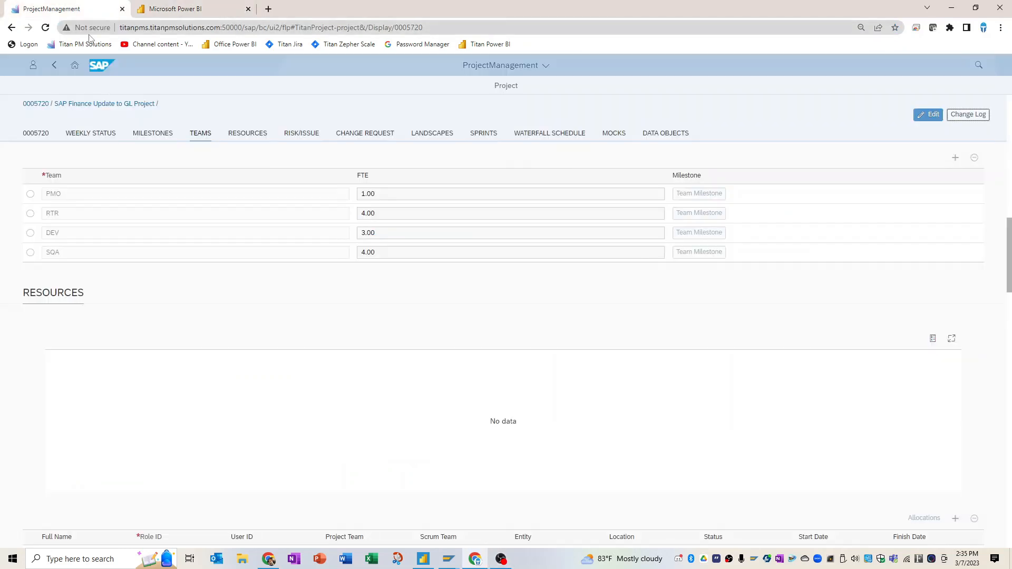
{"action": "scroll", "coordinate": [323, 239], "scroll_direction": "up", "scroll_amount": 6}
{"action": "scroll", "coordinate": [375, 285], "scroll_direction": "up", "scroll_amount": 8}
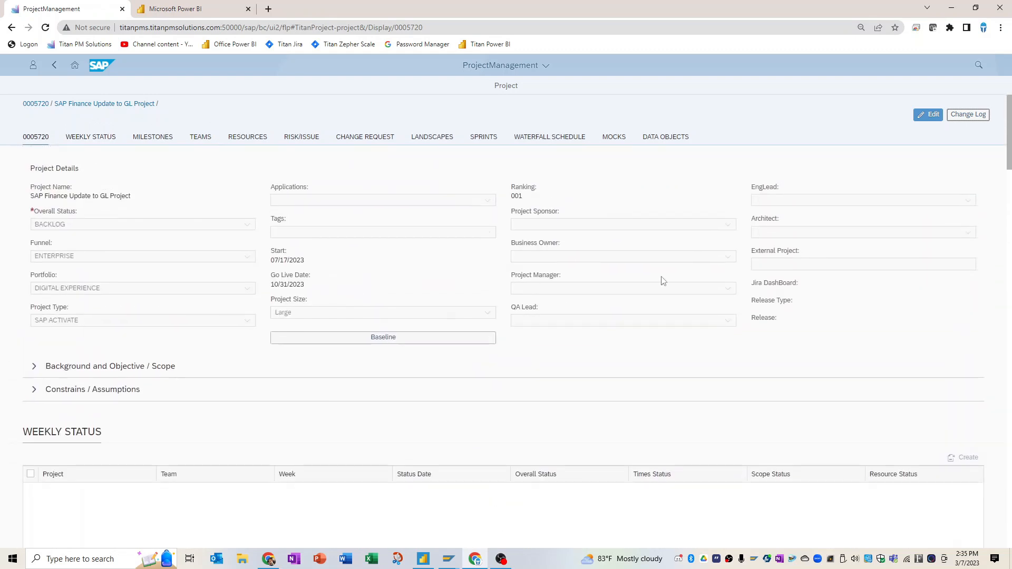
{"action": "left_click", "coordinate": [920, 114]}
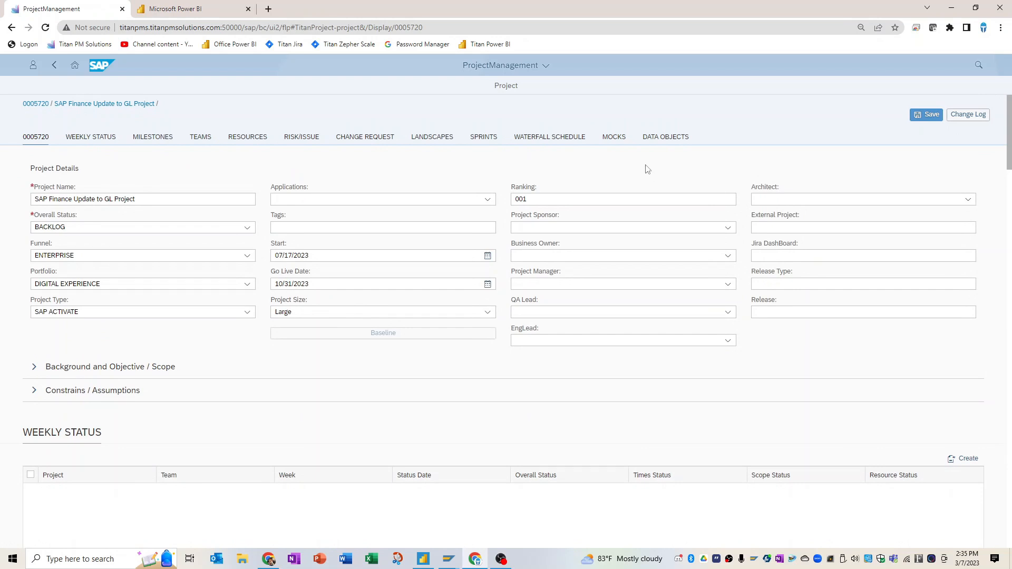
{"action": "left_click", "coordinate": [247, 228]}
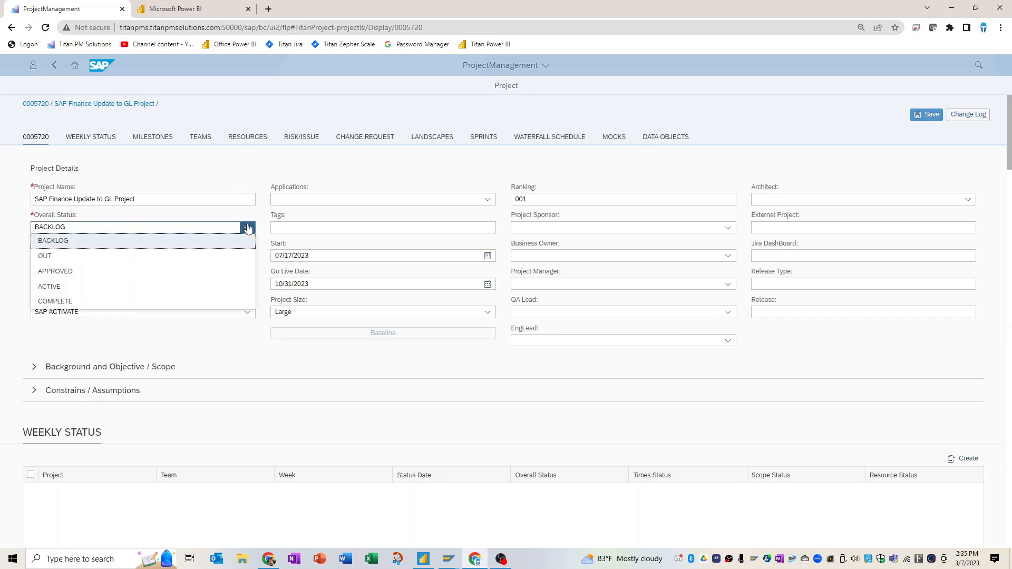
{"action": "left_click", "coordinate": [239, 272]}
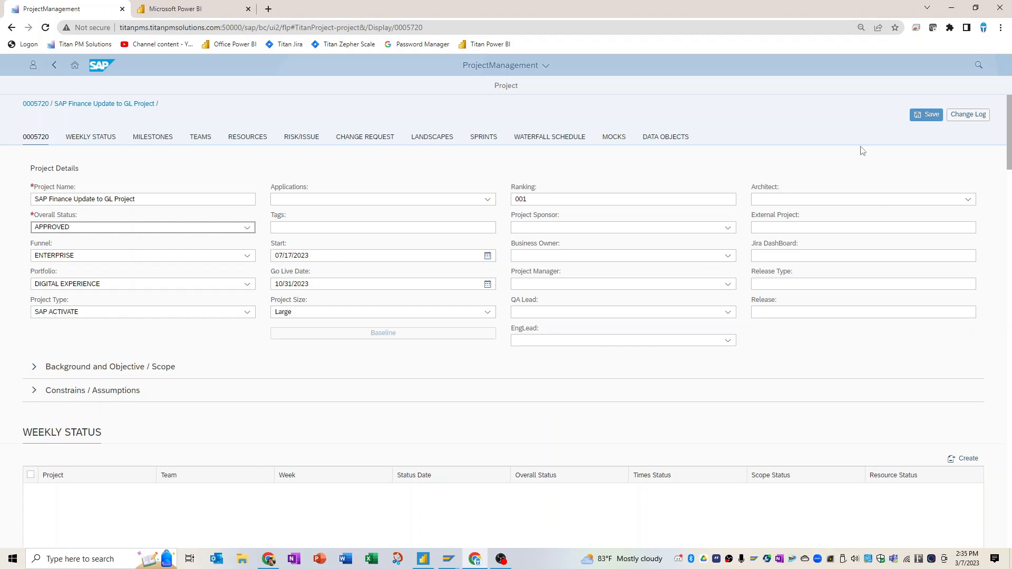
{"action": "left_click", "coordinate": [925, 120]}
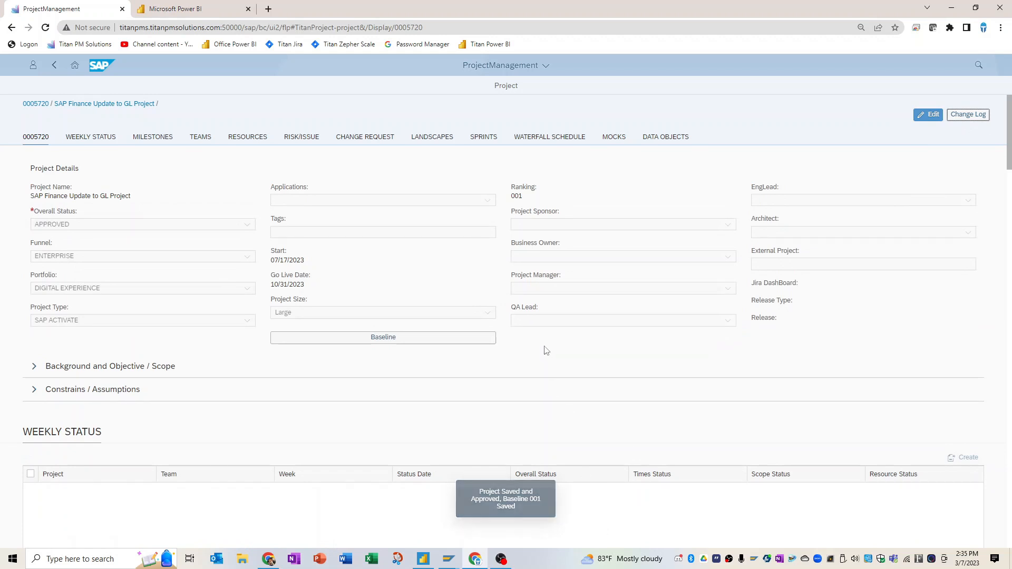
- View the project's Approval BaseLine 001, review its details, milestones and teams, and return to the project
{"action": "left_click", "coordinate": [462, 341]}
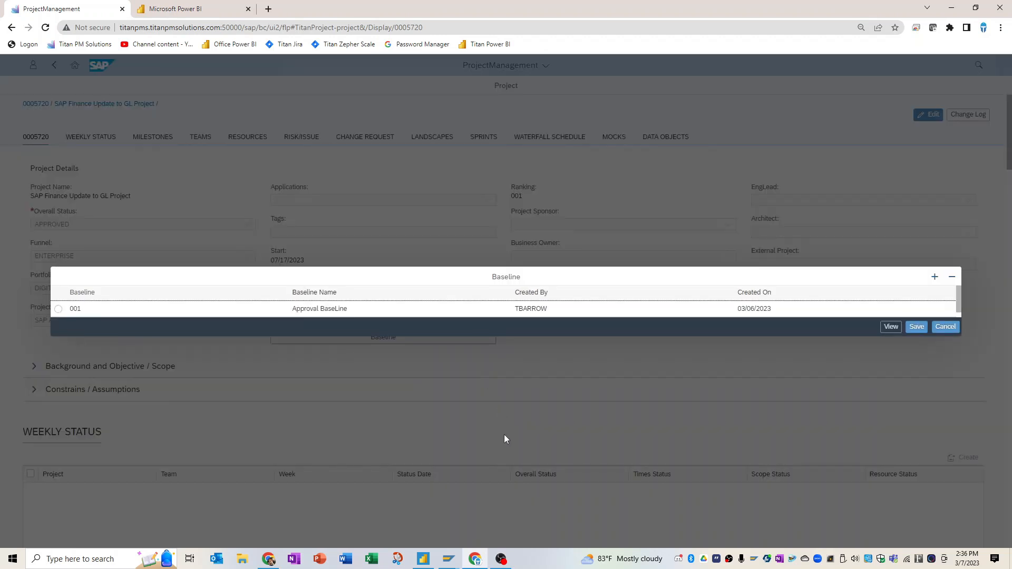
{"action": "left_click", "coordinate": [58, 310]}
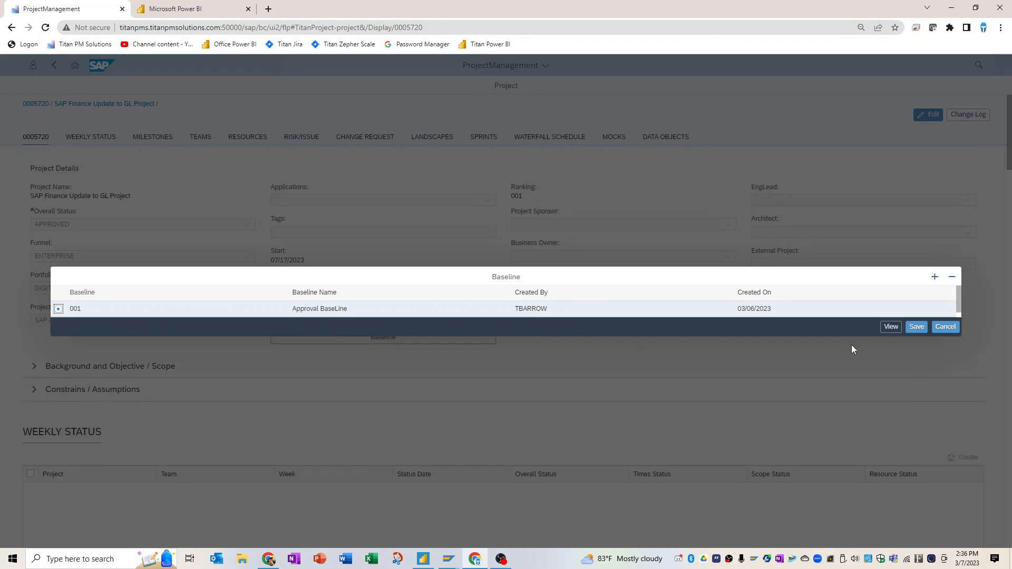
{"action": "left_click", "coordinate": [891, 327]}
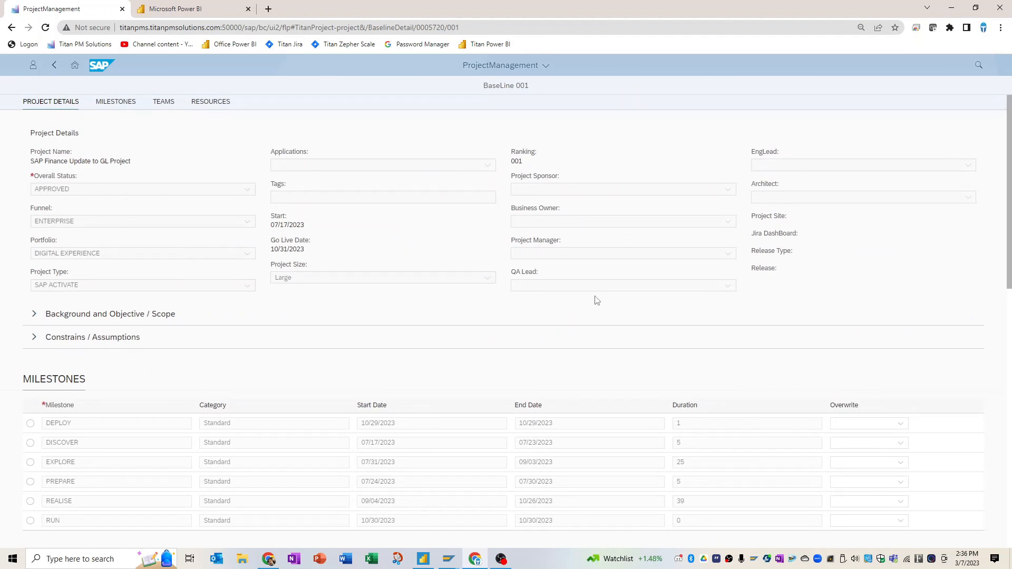
{"action": "scroll", "coordinate": [598, 302], "scroll_direction": "down", "scroll_amount": 2}
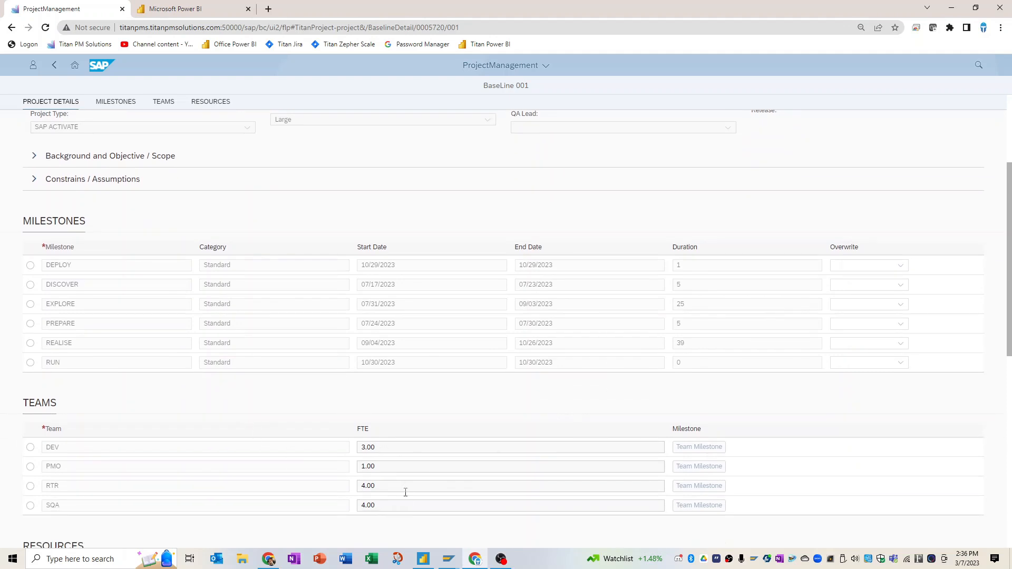
{"action": "scroll", "coordinate": [446, 416], "scroll_direction": "up", "scroll_amount": 2}
{"action": "scroll", "coordinate": [447, 417], "scroll_direction": "up", "scroll_amount": 1}
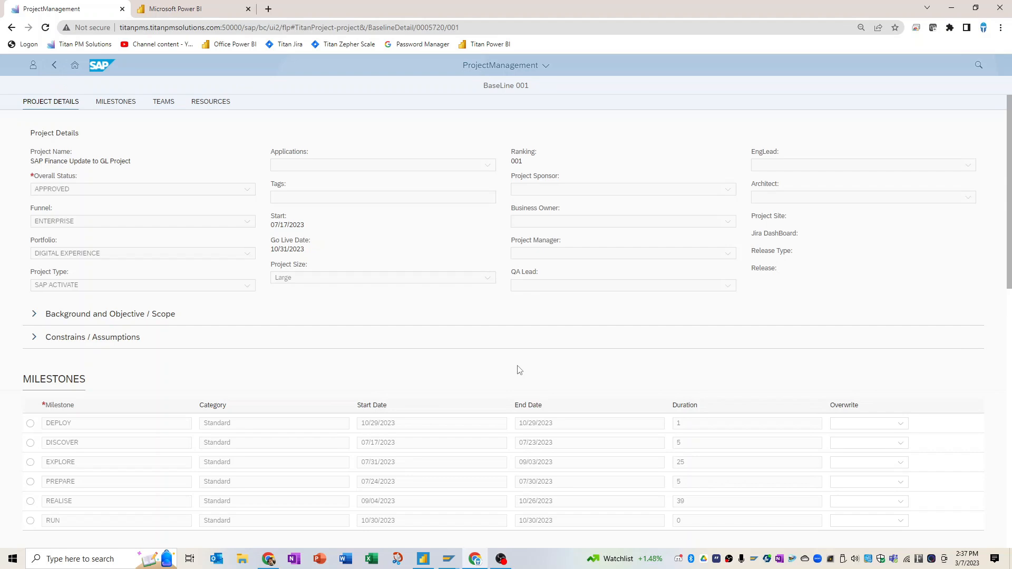
{"action": "left_click", "coordinate": [54, 64]}
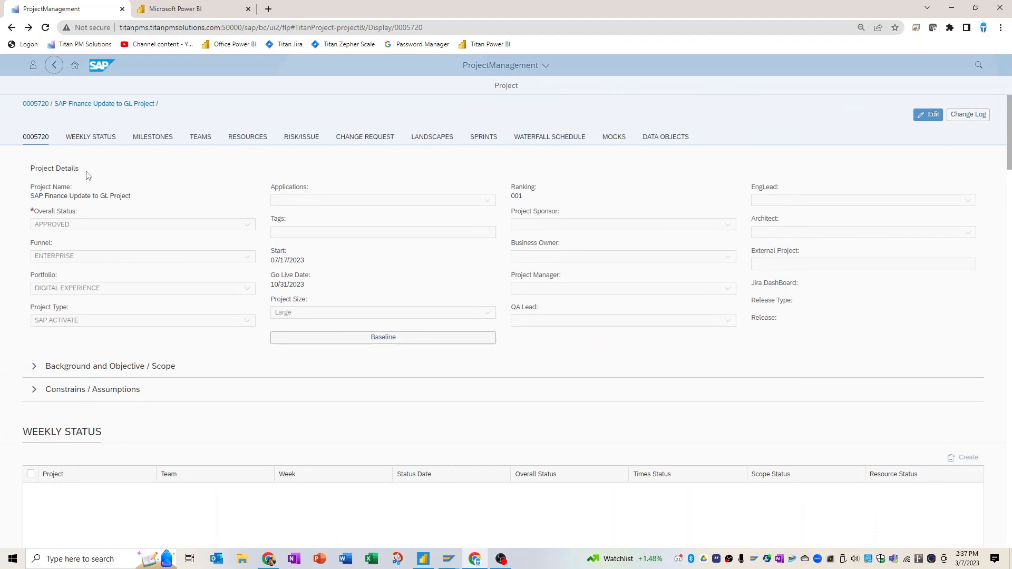
- Set the project's overall status to ACTIVE and save it
{"action": "left_click", "coordinate": [928, 114]}
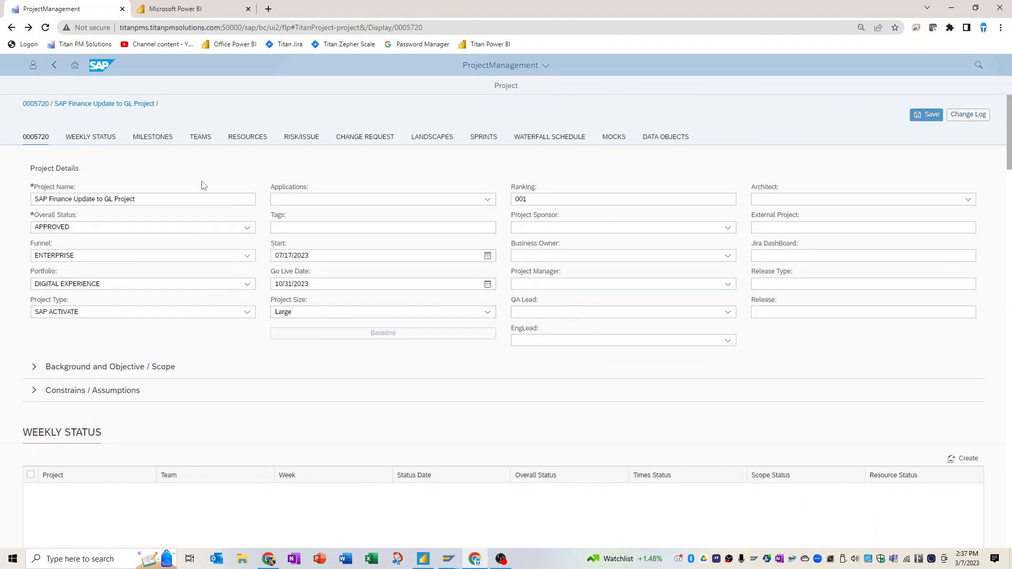
{"action": "left_click", "coordinate": [247, 229]}
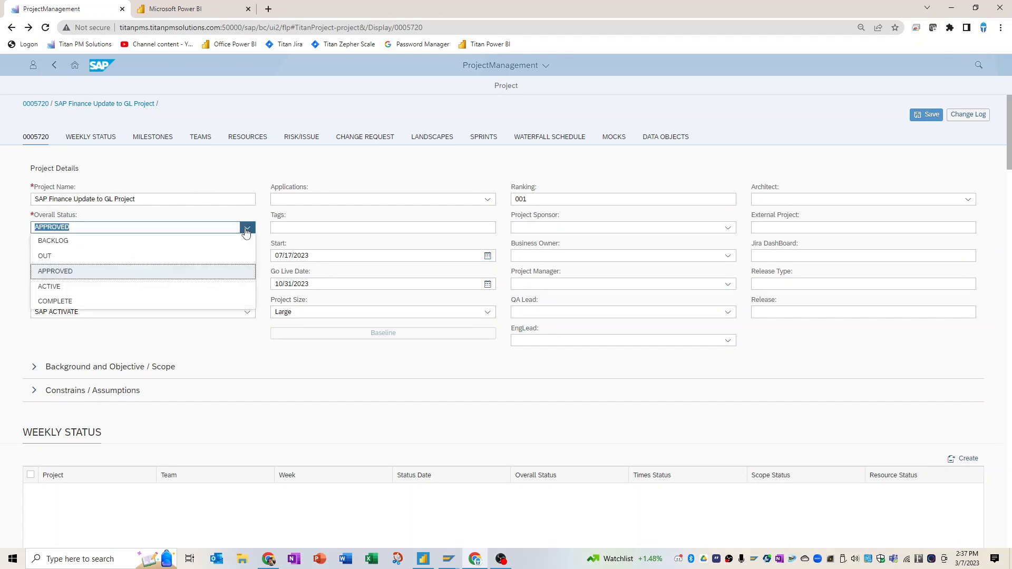
{"action": "left_click", "coordinate": [214, 286]}
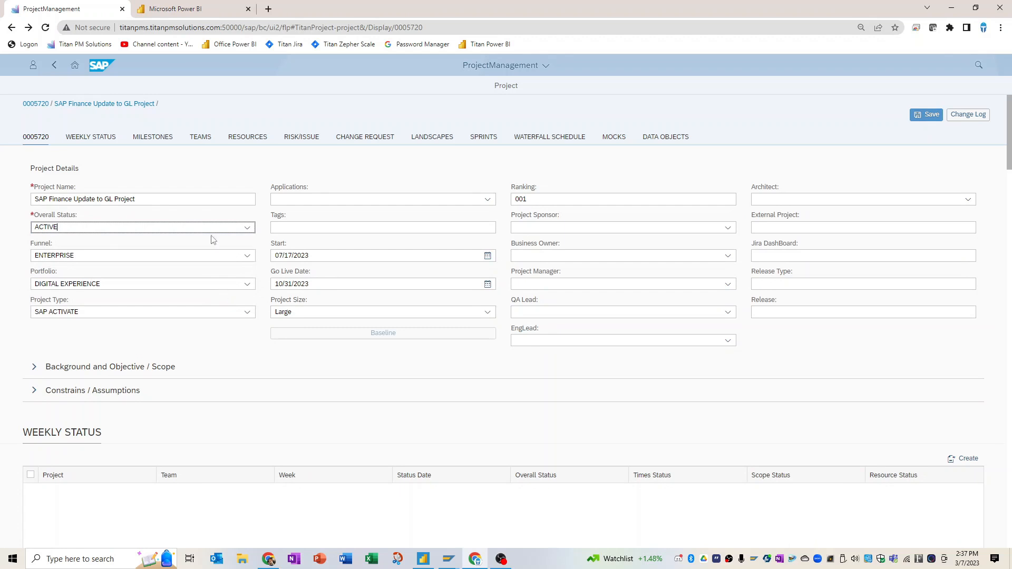
{"action": "left_click", "coordinate": [928, 115]}
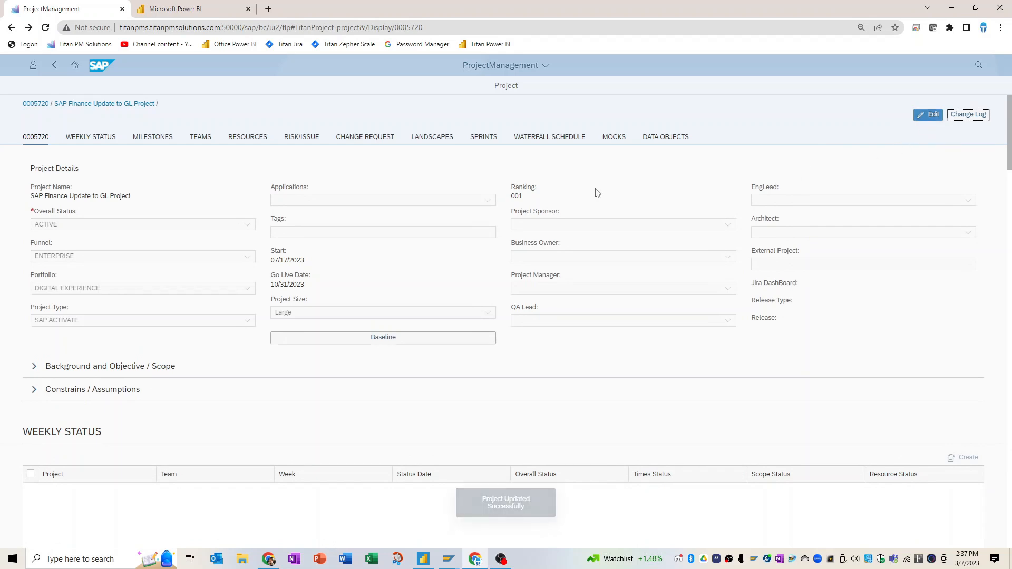
- Overwrite the PREPARE milestone's dates with an end date of 08/04/2023, save the project, and reload the page
{"action": "left_click", "coordinate": [928, 114]}
{"action": "scroll", "coordinate": [763, 253], "scroll_direction": "down", "scroll_amount": 8}
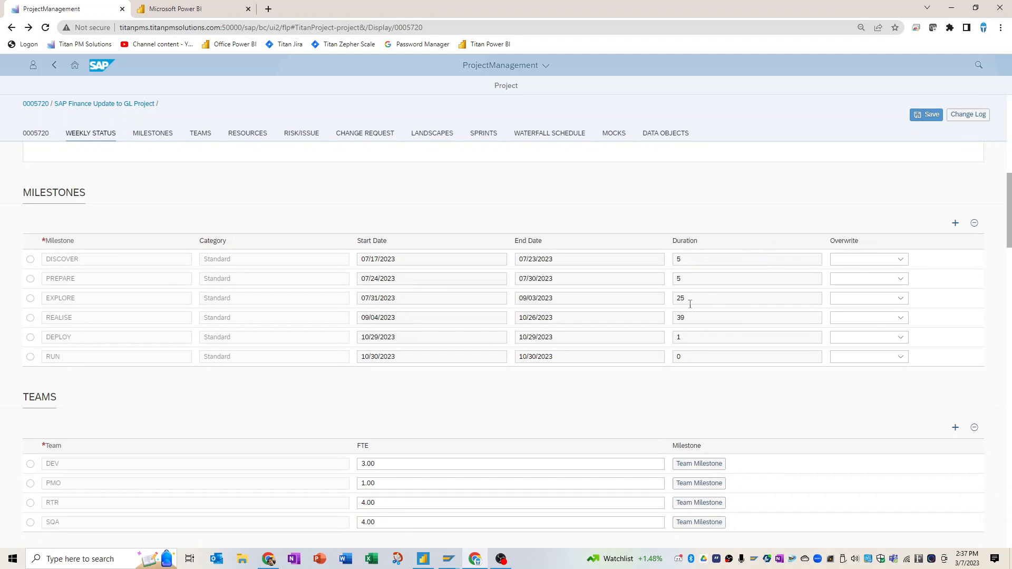
{"action": "left_click", "coordinate": [898, 281]}
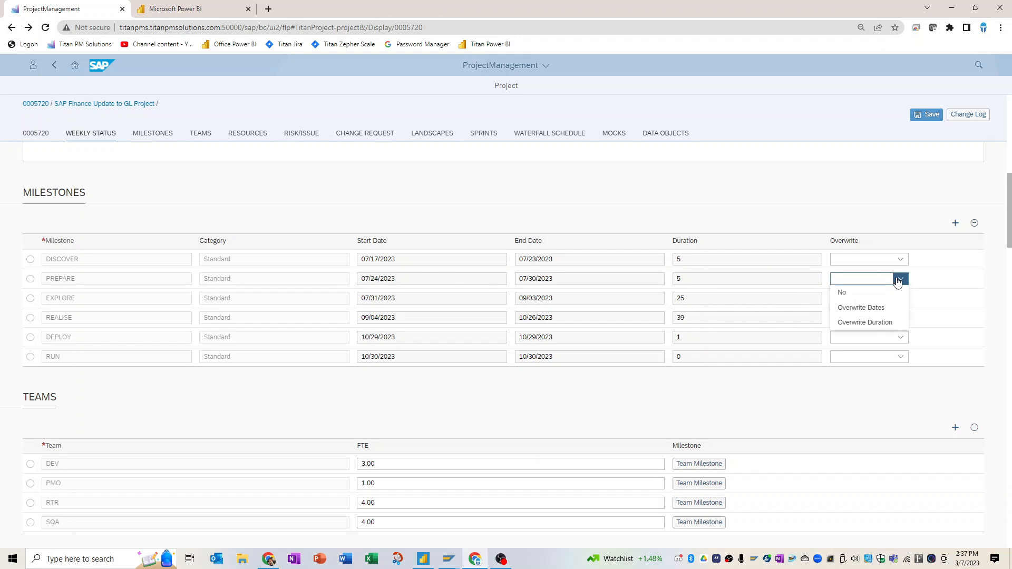
{"action": "left_click", "coordinate": [888, 307]}
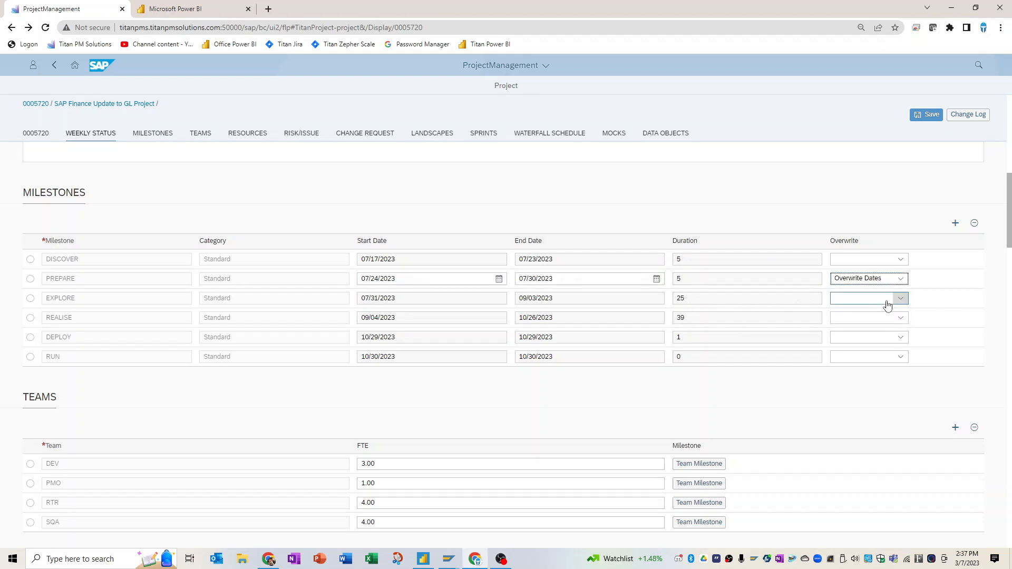
{"action": "left_click", "coordinate": [656, 279]}
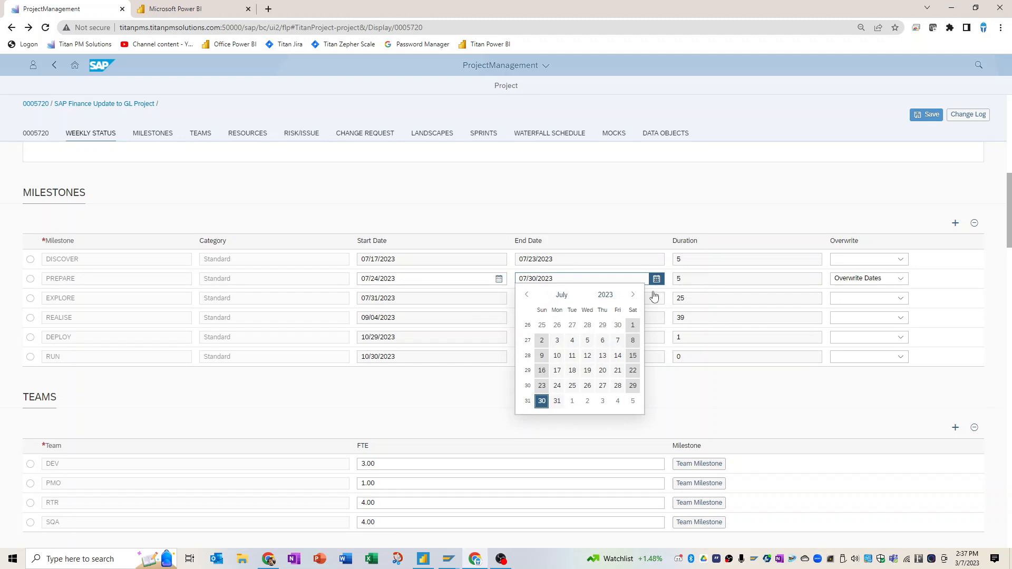
{"action": "left_click", "coordinate": [633, 296]}
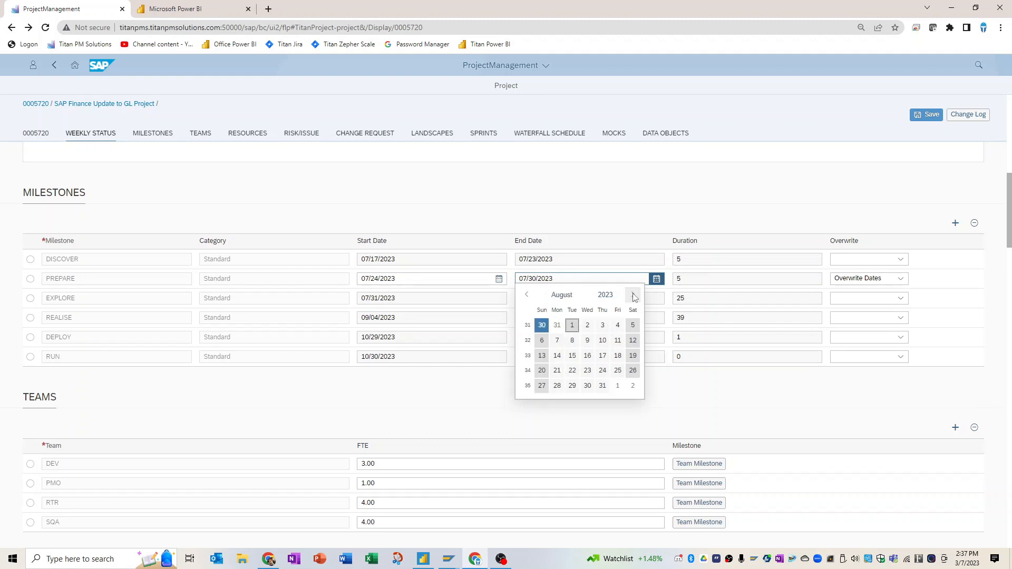
{"action": "left_click", "coordinate": [618, 326]}
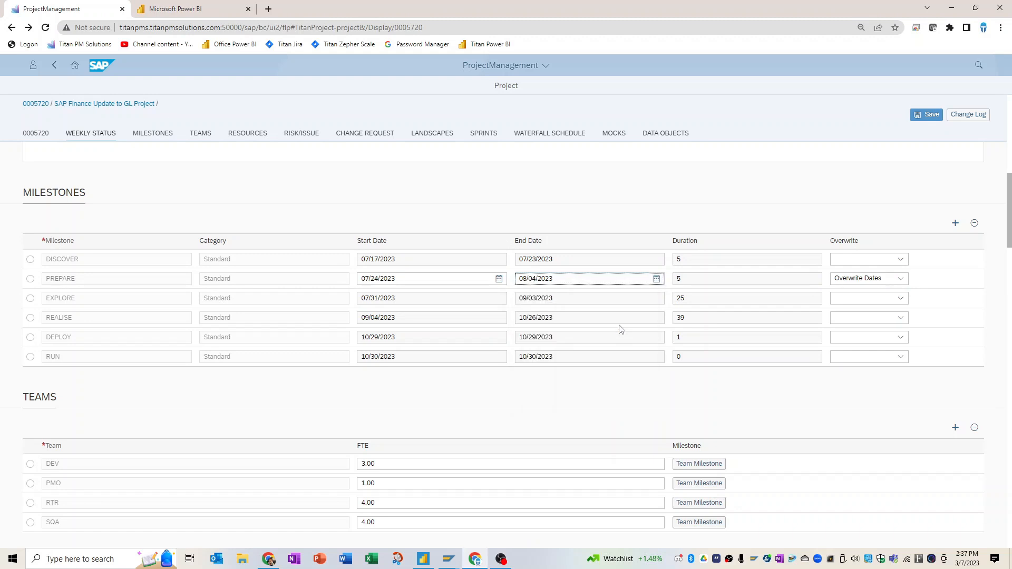
{"action": "left_click", "coordinate": [927, 116]}
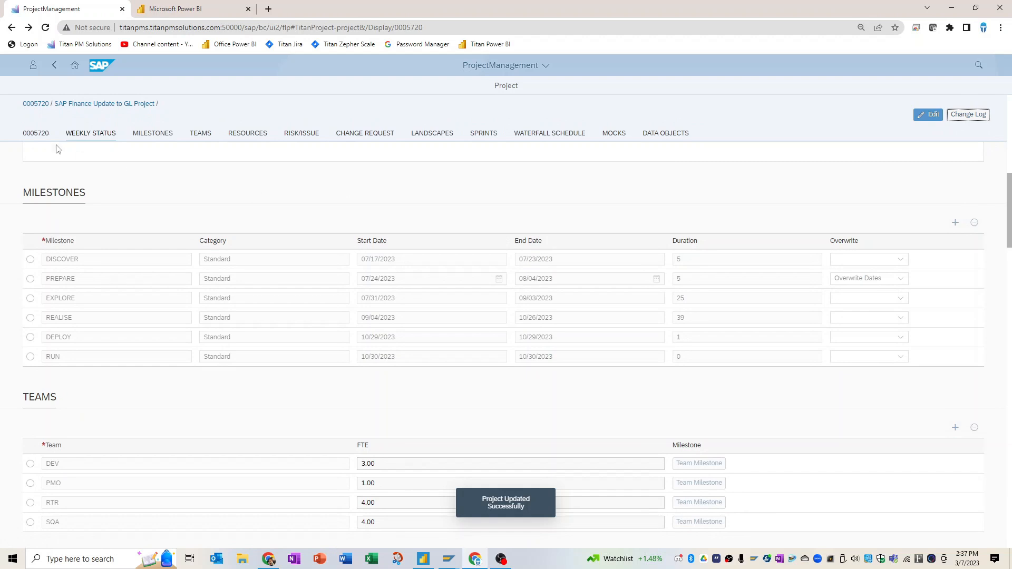
{"action": "left_click", "coordinate": [46, 27]}
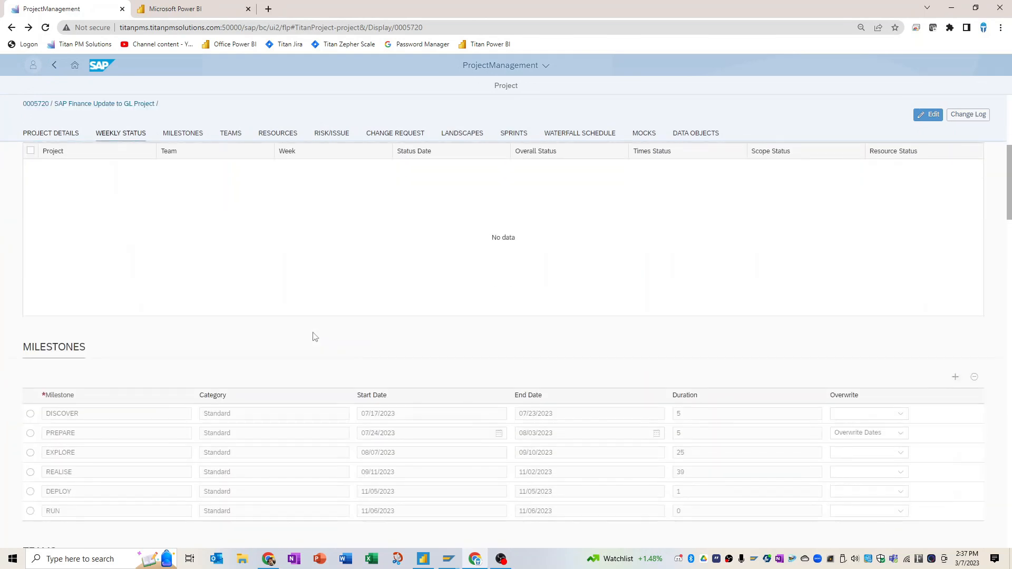
- Overwrite the REALISE milestone's dates with an end date of 11/24/2023, save the project, and reload the page
{"action": "scroll", "coordinate": [314, 337], "scroll_direction": "down", "scroll_amount": 2}
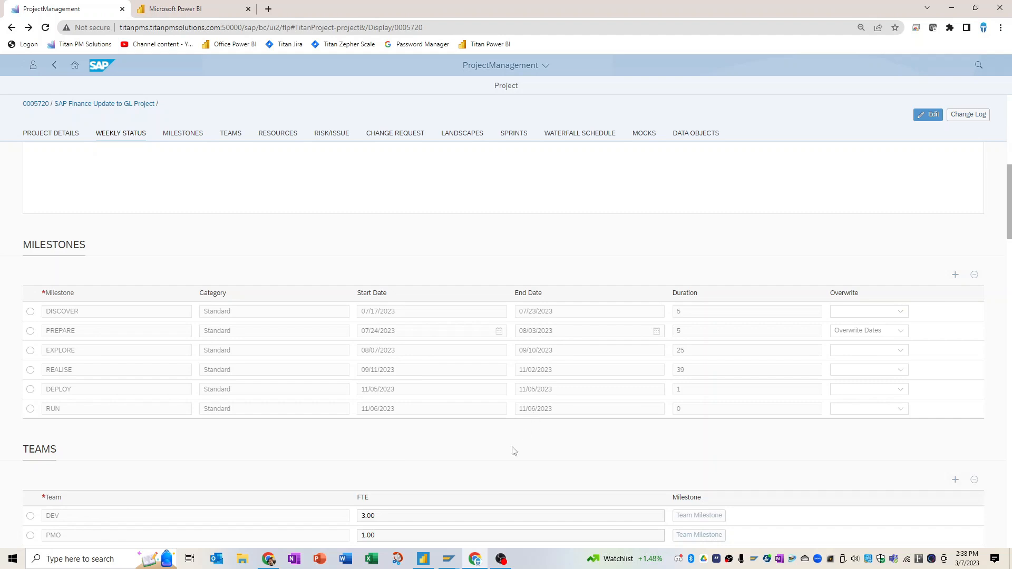
{"action": "left_click", "coordinate": [928, 114]}
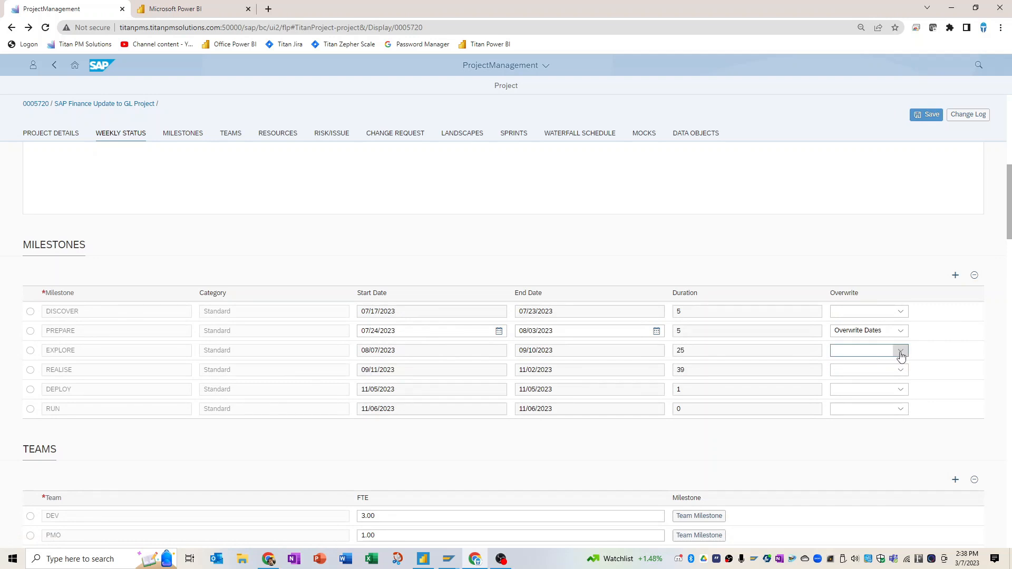
{"action": "left_click", "coordinate": [901, 370]}
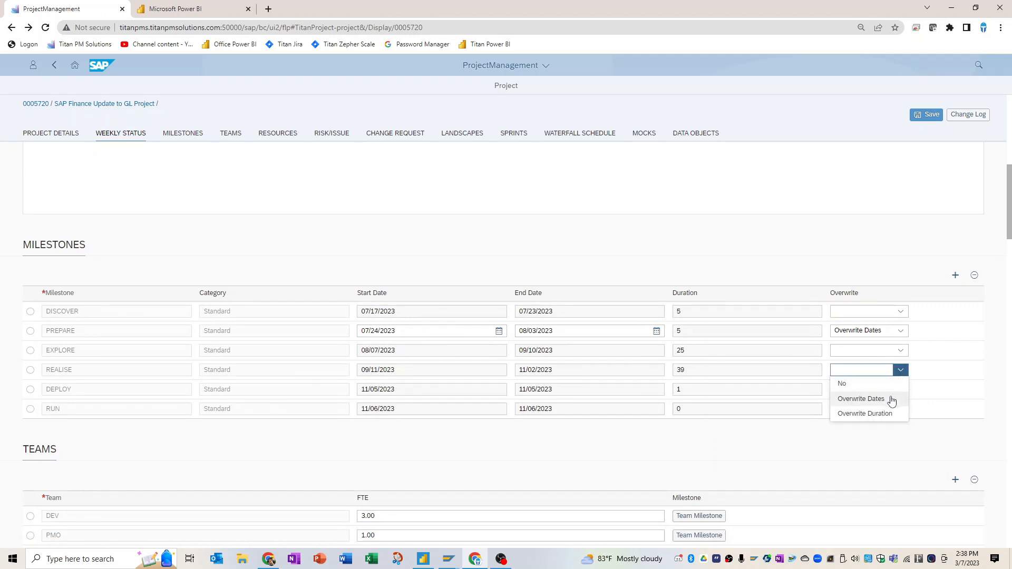
{"action": "left_click", "coordinate": [861, 399]}
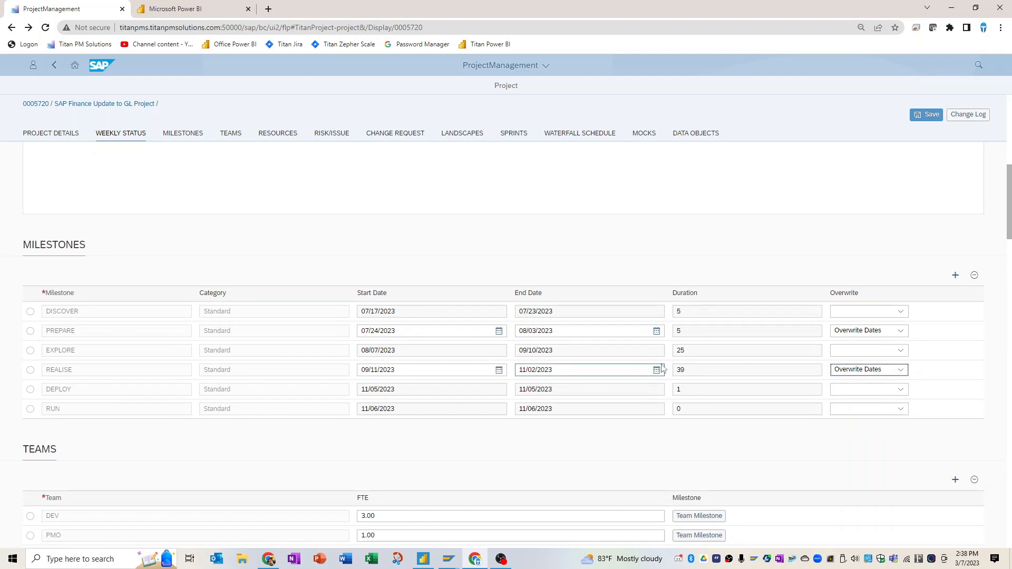
{"action": "left_click", "coordinate": [657, 371]}
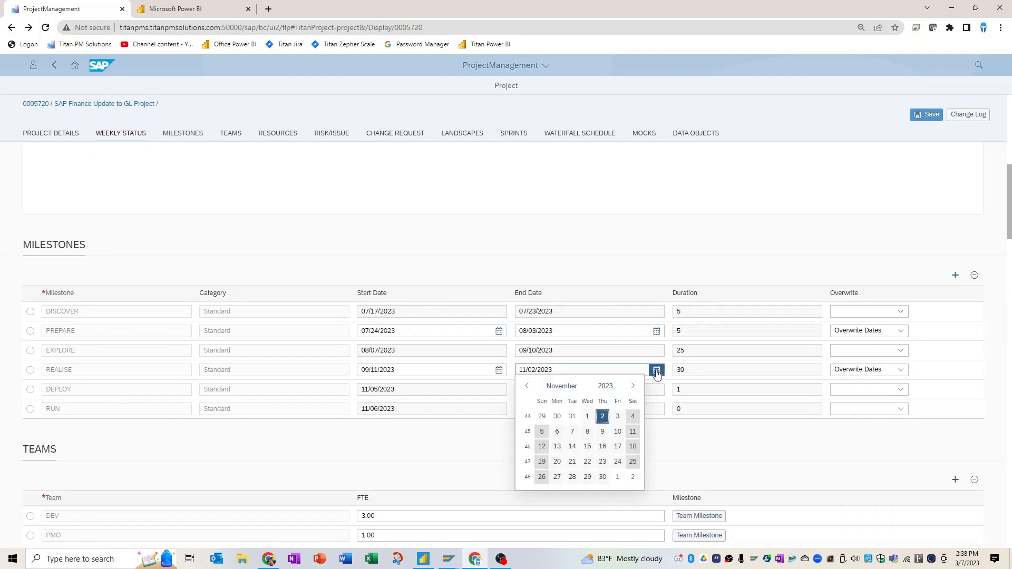
{"action": "left_click", "coordinate": [618, 462]}
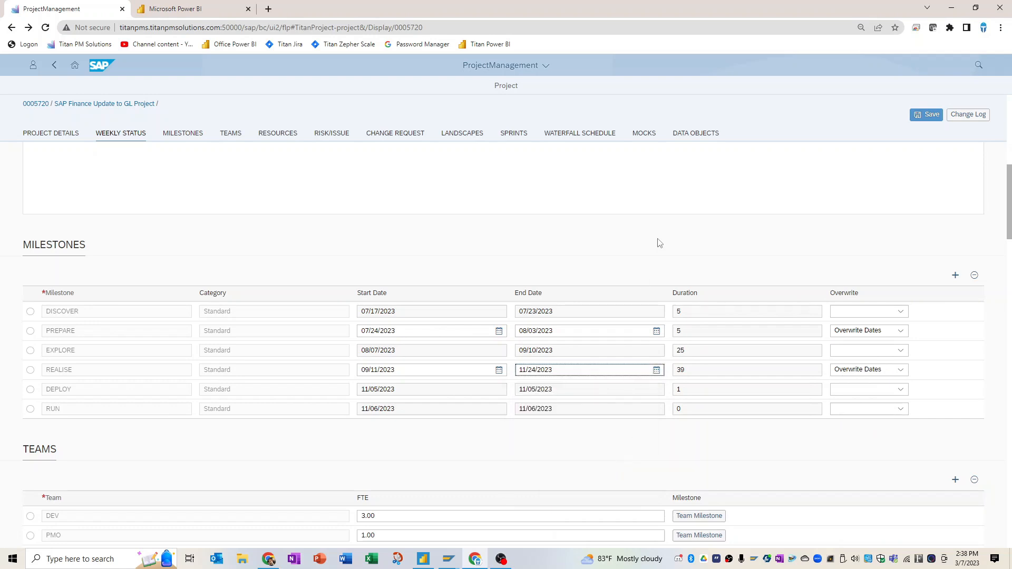
{"action": "left_click", "coordinate": [925, 114]}
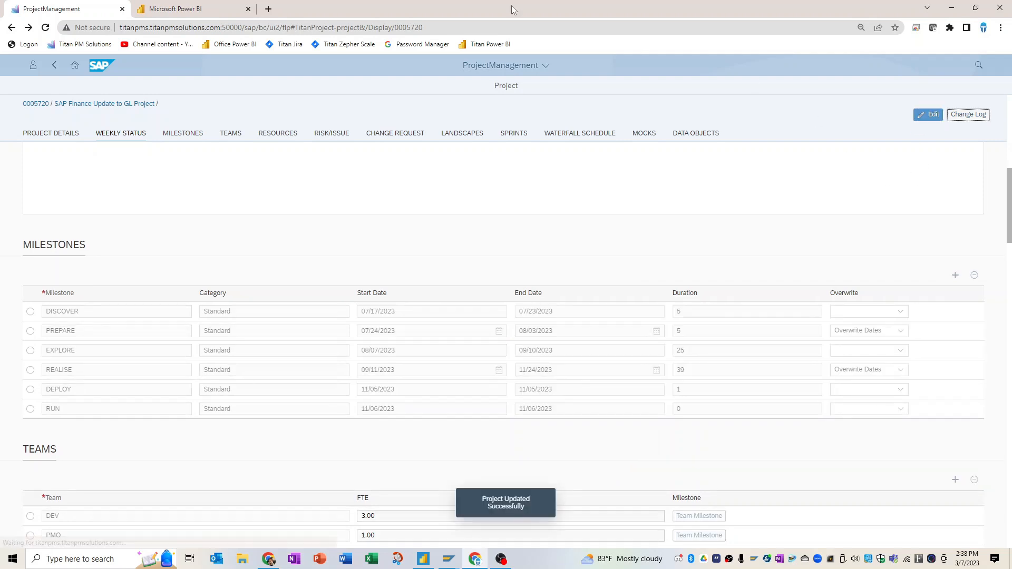
{"action": "left_click", "coordinate": [47, 29]}
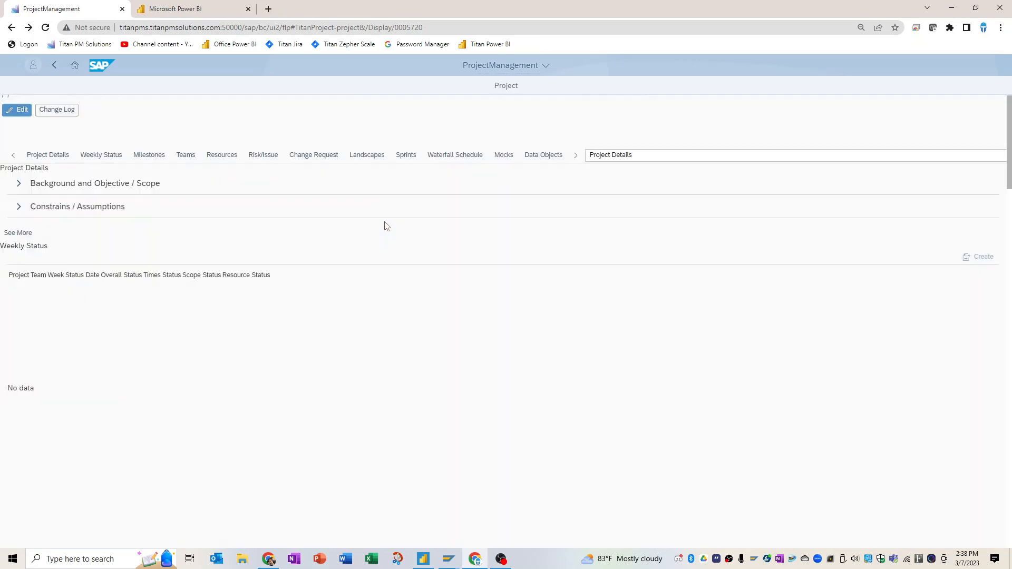
- Review the recalculated milestones and the PMO team's FTE per milestone in edit mode, then save the project
{"action": "scroll", "coordinate": [530, 308], "scroll_direction": "down", "scroll_amount": 8}
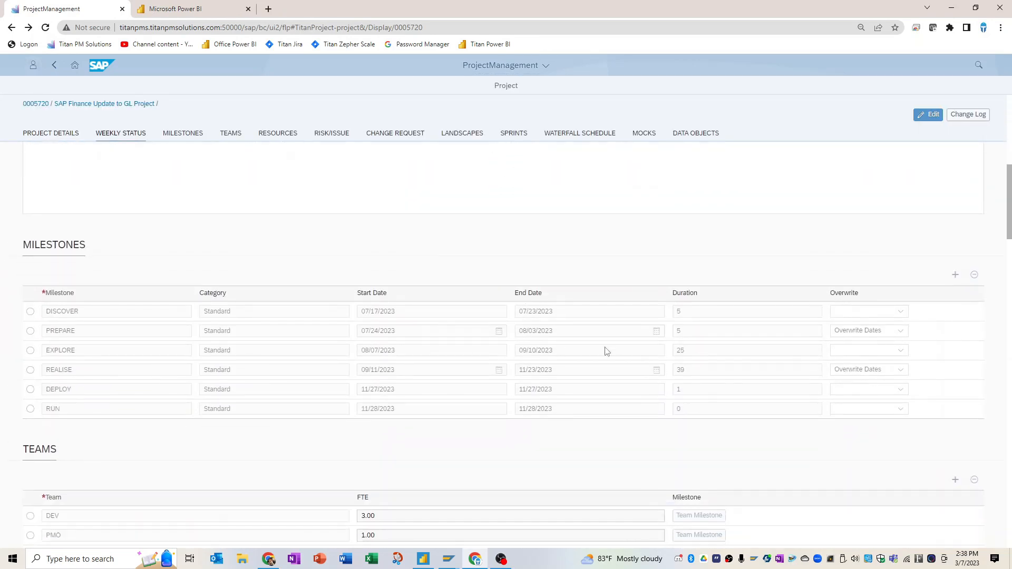
{"action": "scroll", "coordinate": [818, 283], "scroll_direction": "down", "scroll_amount": 2}
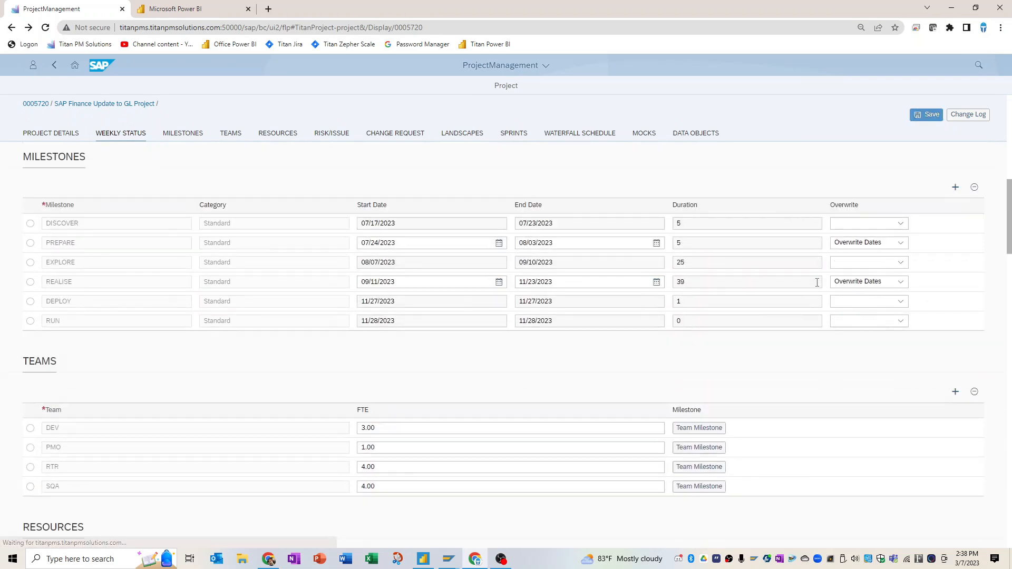
{"action": "left_click", "coordinate": [701, 432]}
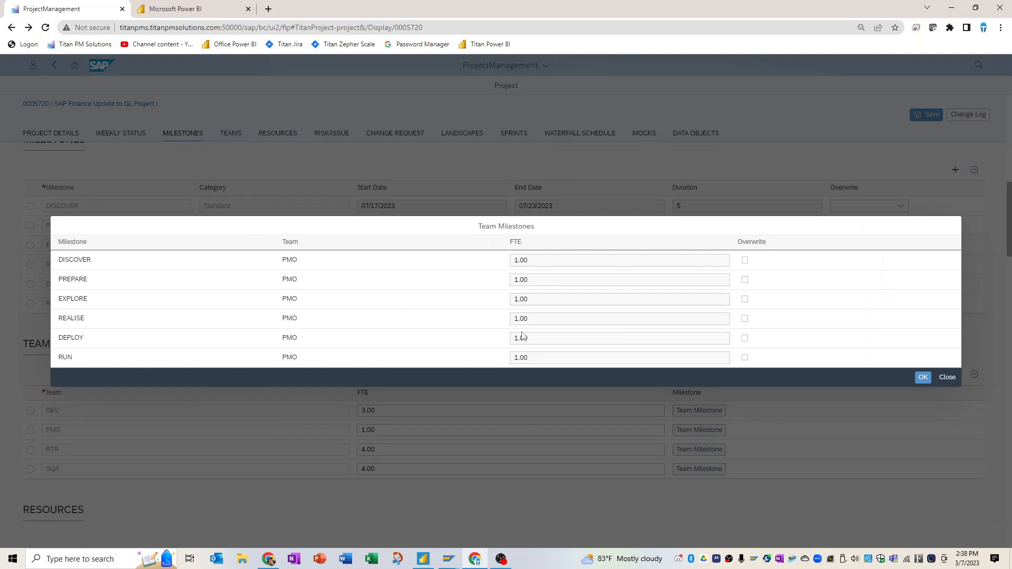
{"action": "left_click", "coordinate": [948, 377]}
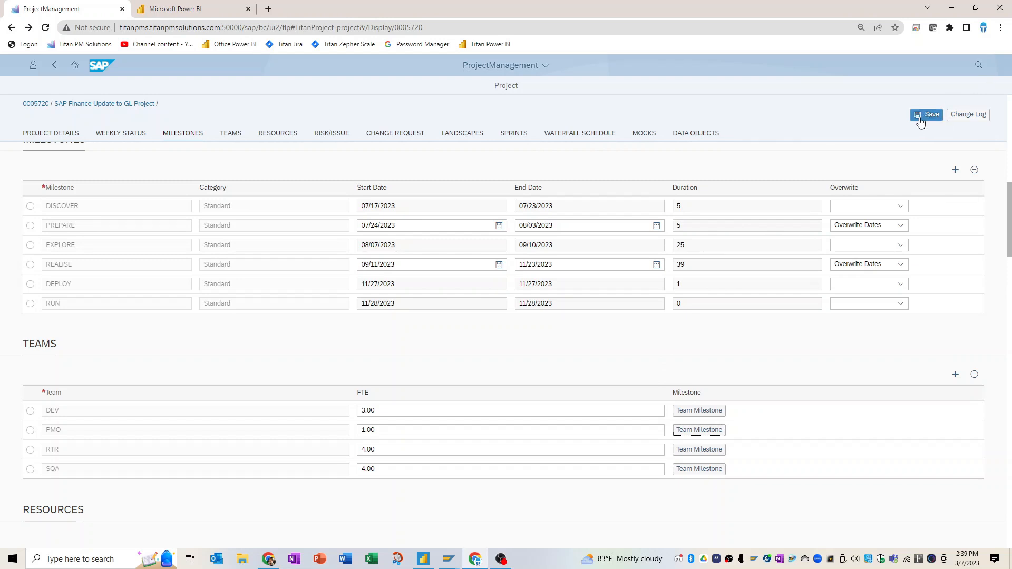
{"action": "left_click", "coordinate": [920, 120]}
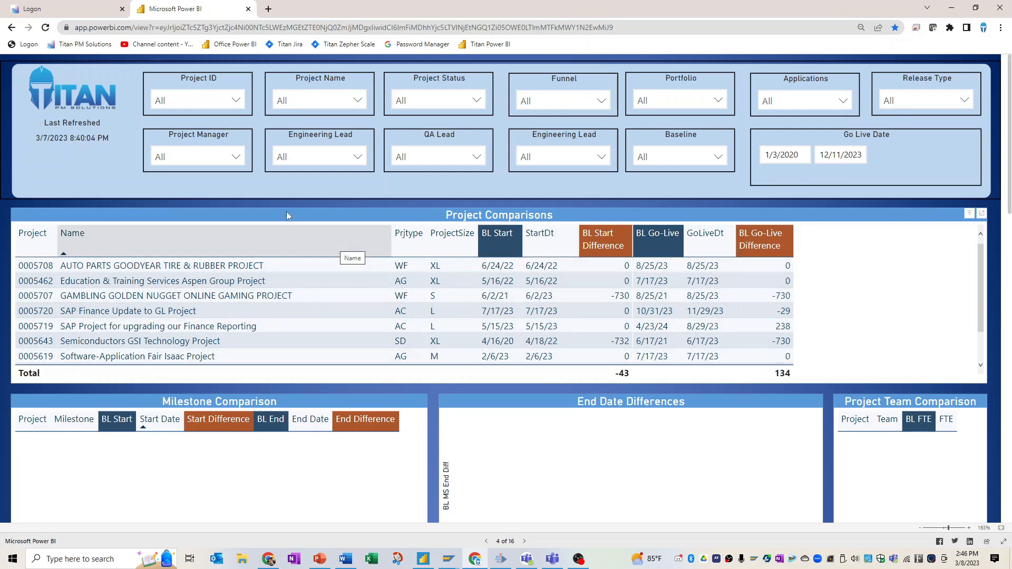
- Filter the baseline Project Comparisons report to project ID 0005720
{"action": "left_click", "coordinate": [238, 100]}
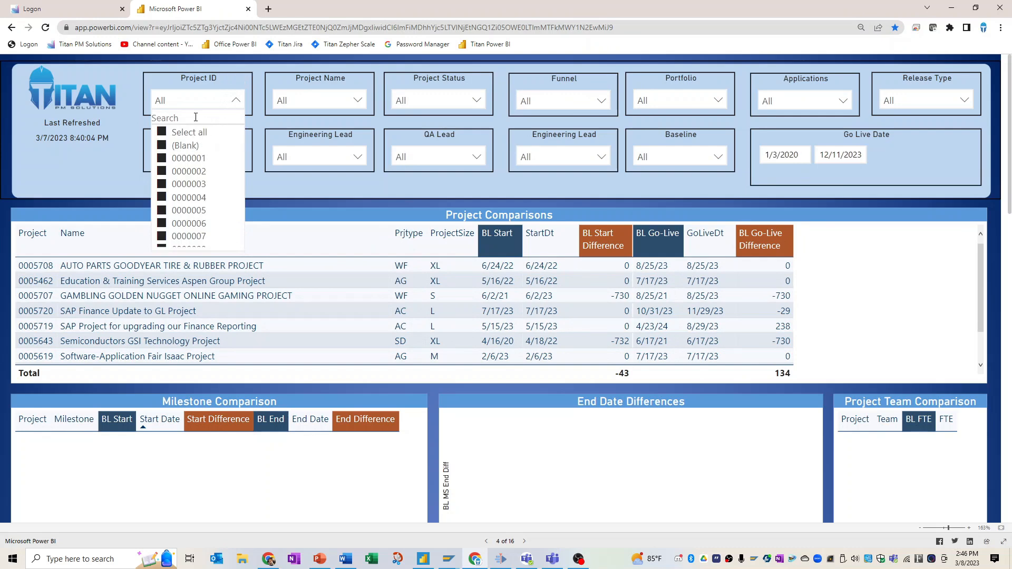
{"action": "type", "text": "0005720"}
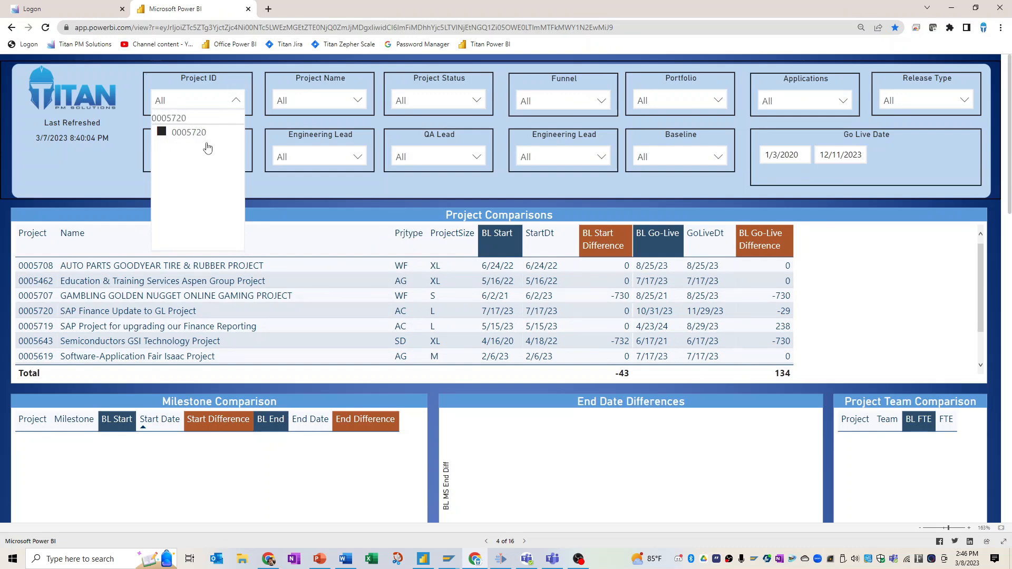
{"action": "left_click_drag", "start_coordinate": [186, 117], "coordinate": [143, 106]}
{"action": "key", "text": "BackSpace"}
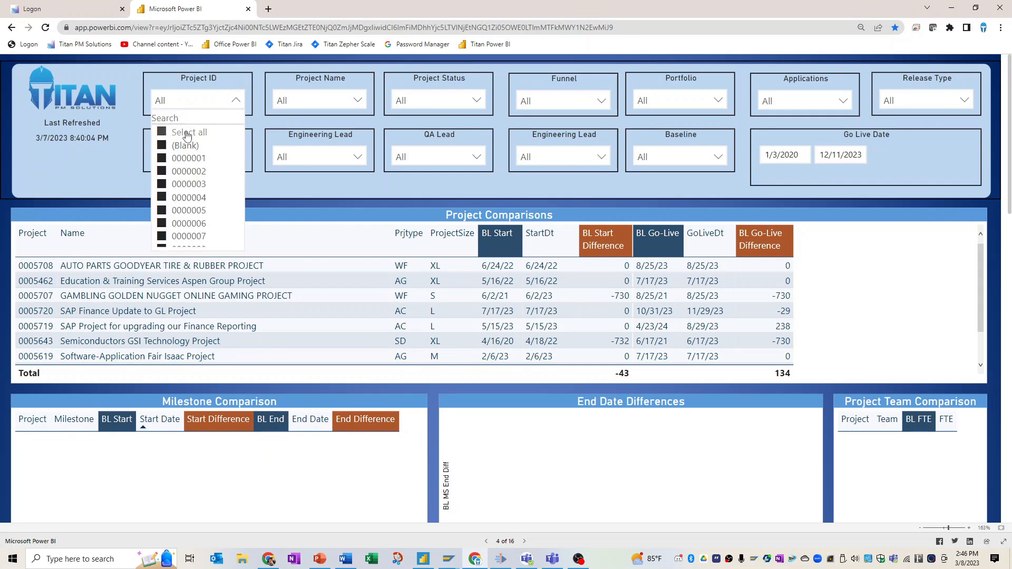
{"action": "type", "text": "0005720"}
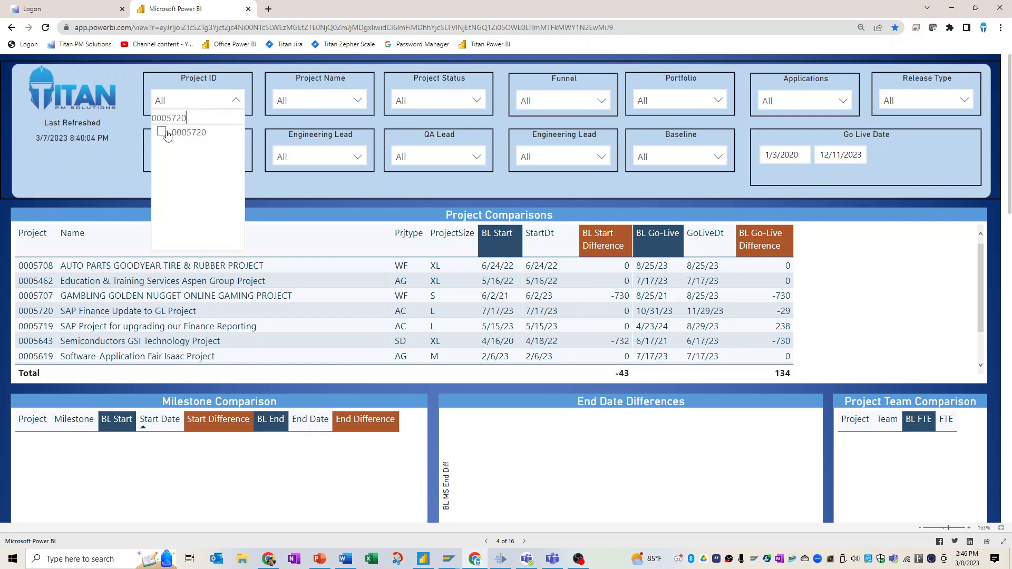
{"action": "left_click", "coordinate": [162, 132]}
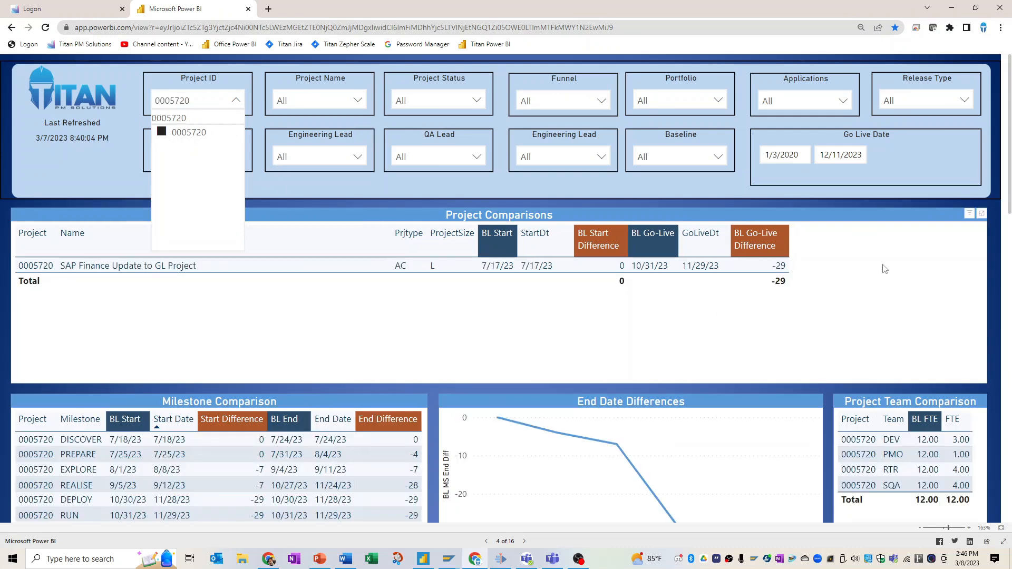
{"action": "left_click", "coordinate": [1011, 181]}
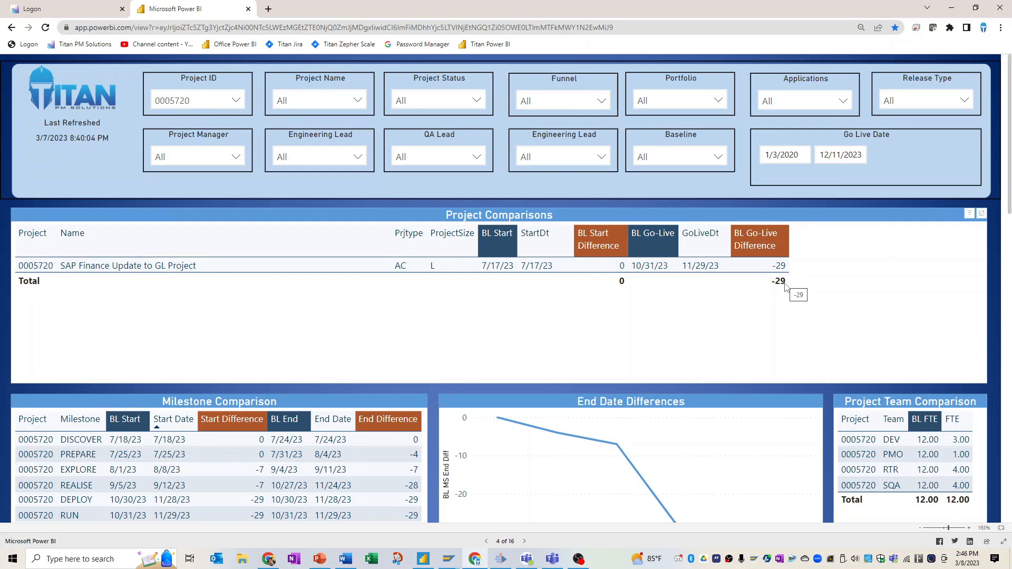
- Examine the project's milestone comparison, end date differences chart, and team FTE comparison against the baseline
{"action": "left_click_drag", "start_coordinate": [1010, 211], "coordinate": [1011, 242]}
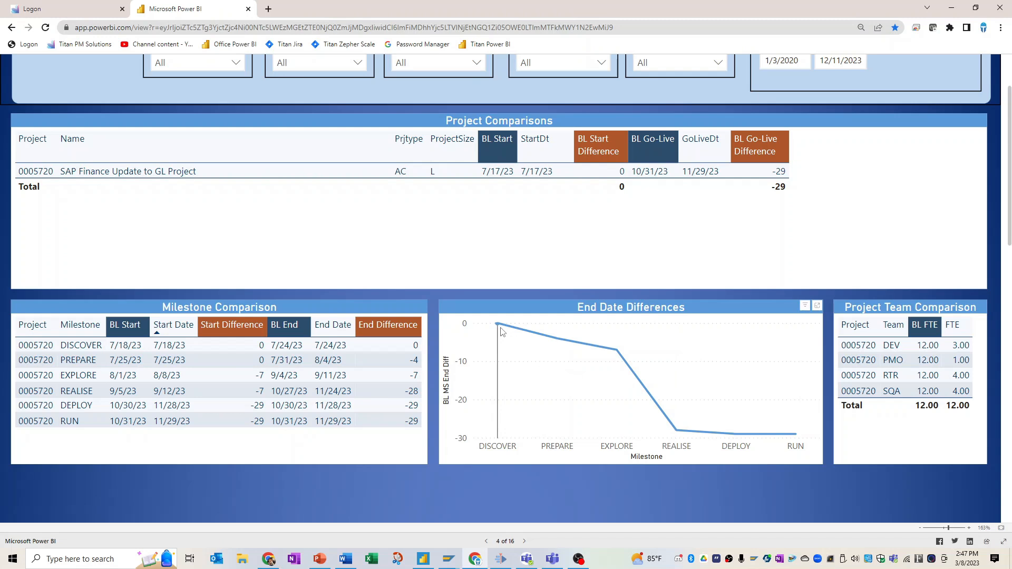
{"action": "mouse_move", "coordinate": [501, 331]}
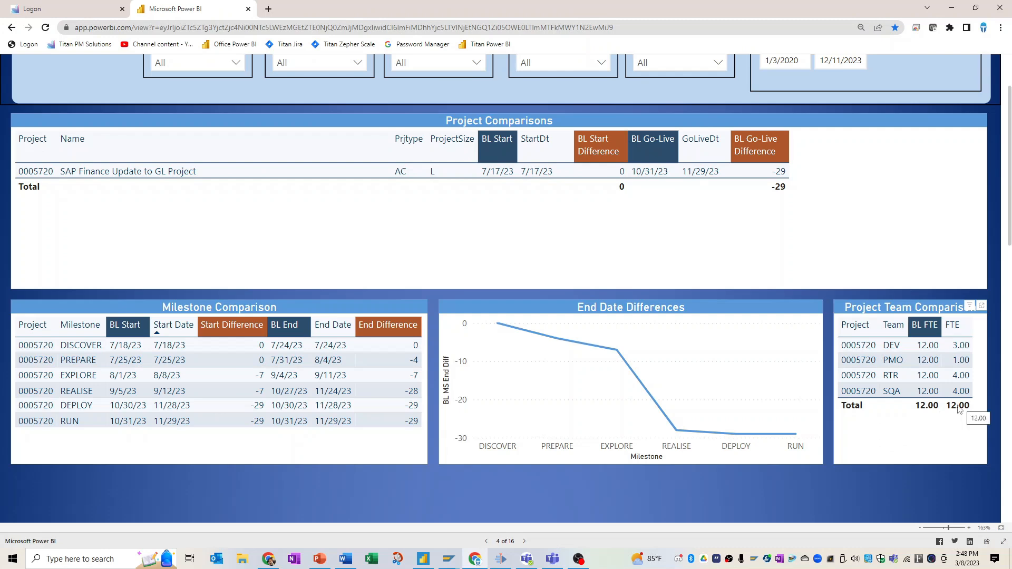
{"action": "left_click_drag", "start_coordinate": [1011, 182], "coordinate": [1011, 111]}
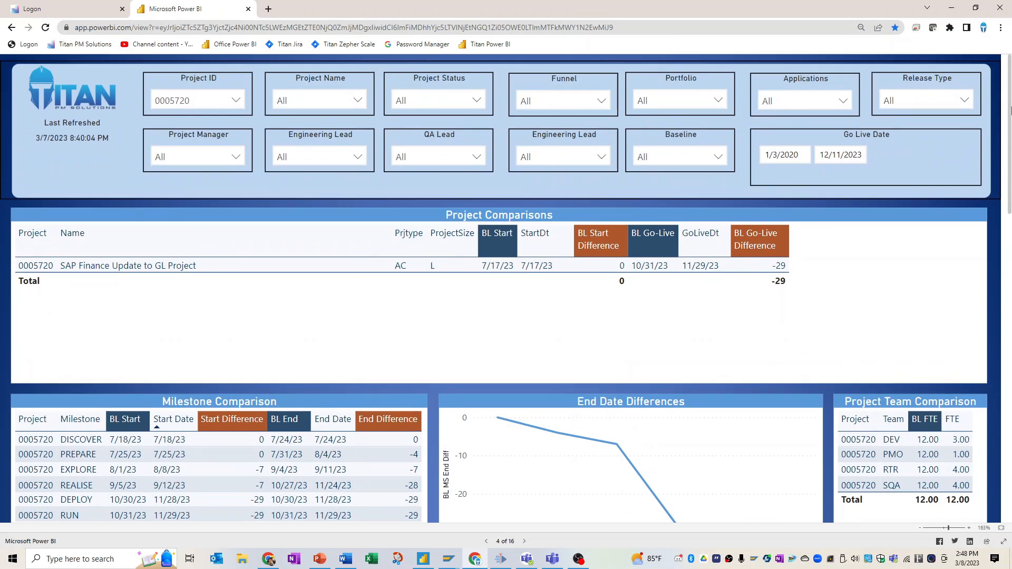